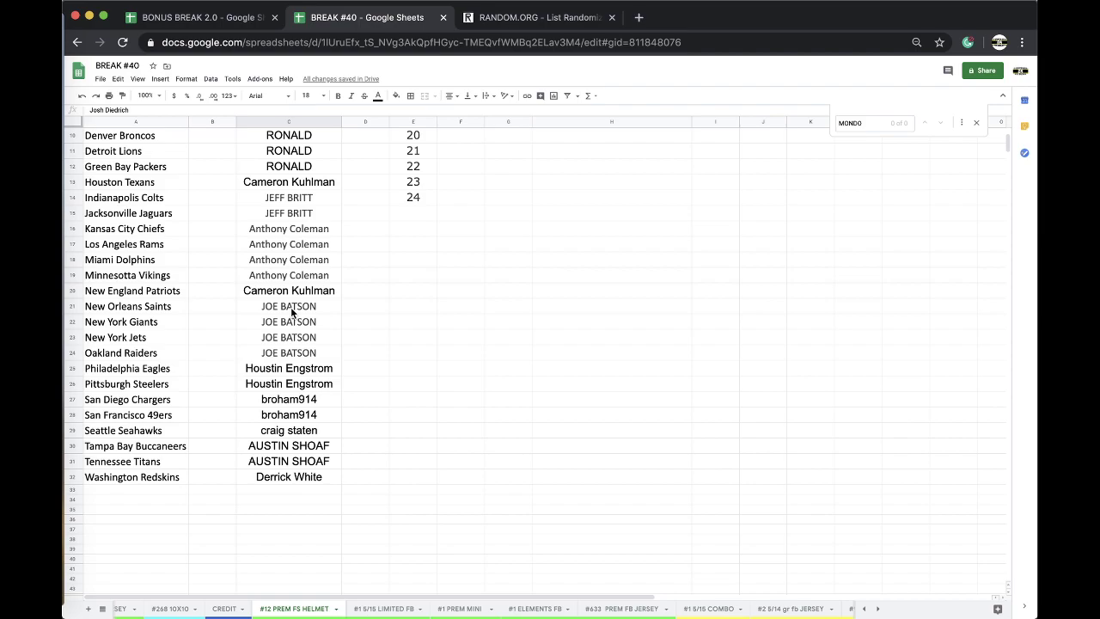
# Step: Copy the whole column C list of 32 buyer names from the #12 PREM FS HELMET sheet
pyautogui.scroll(5, 305, 291)
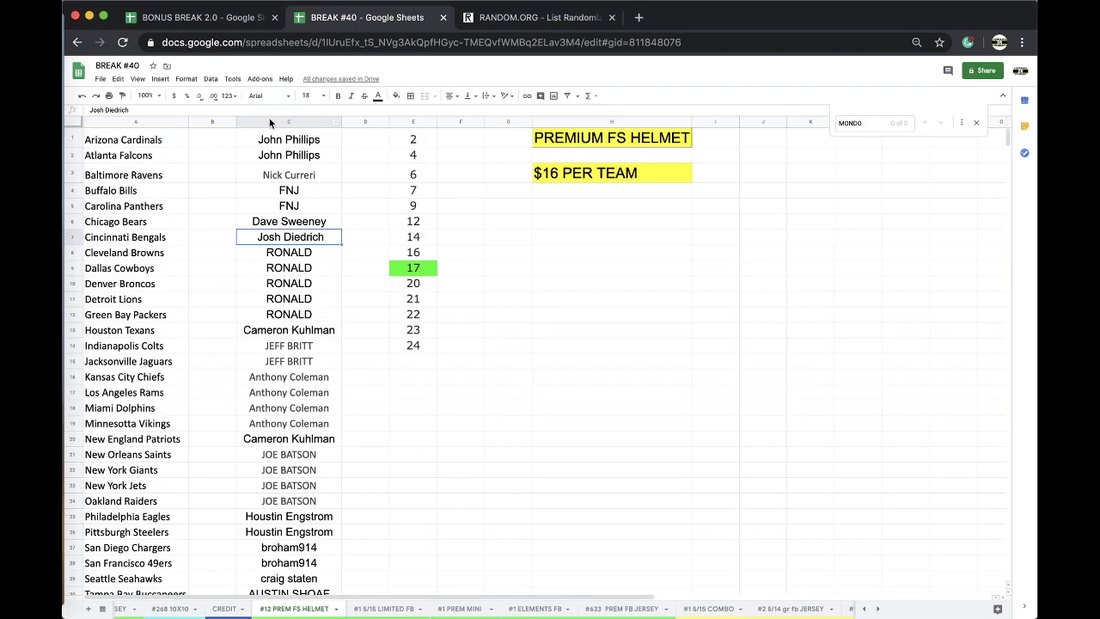
pyautogui.click(274, 122)
pyautogui.hotkey('ctrl', 'c')
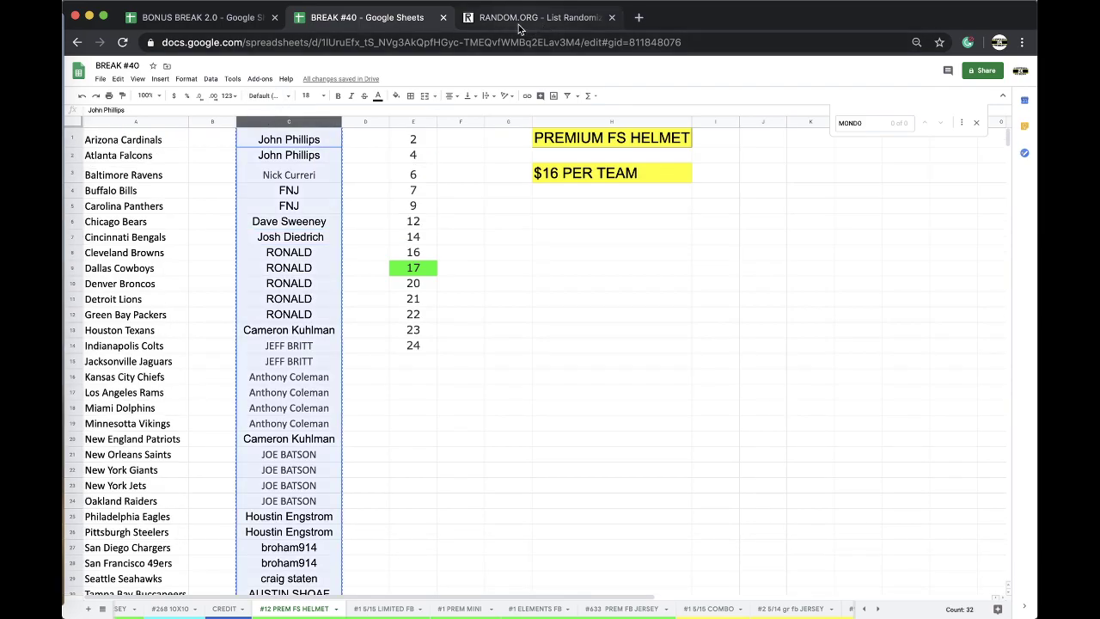
pyautogui.click(518, 24)
# Step: Paste the buyer names into a fresh RANDOM.ORG list randomizer and randomize them
pyautogui.click(479, 43)
pyautogui.press('Return')
pyautogui.click(301, 361)
pyautogui.hotkey('ctrl', 'v')
pyautogui.click(292, 480)
# Step: Reshuffle the list four more times, then select the final randomized names
pyautogui.scroll(-5, 295, 550)
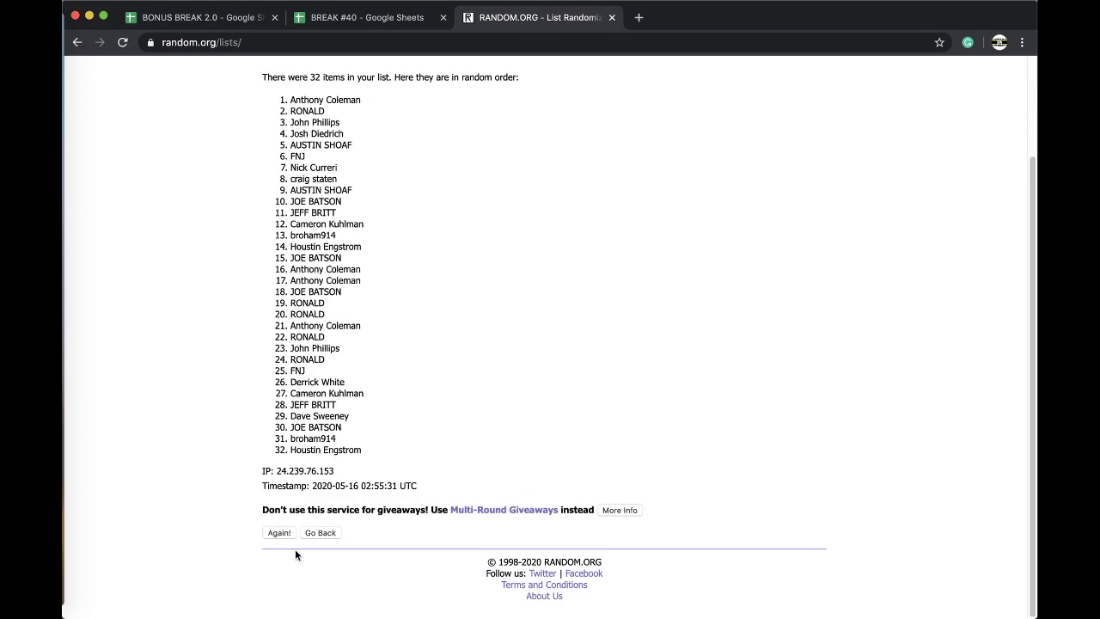
pyautogui.click(276, 534)
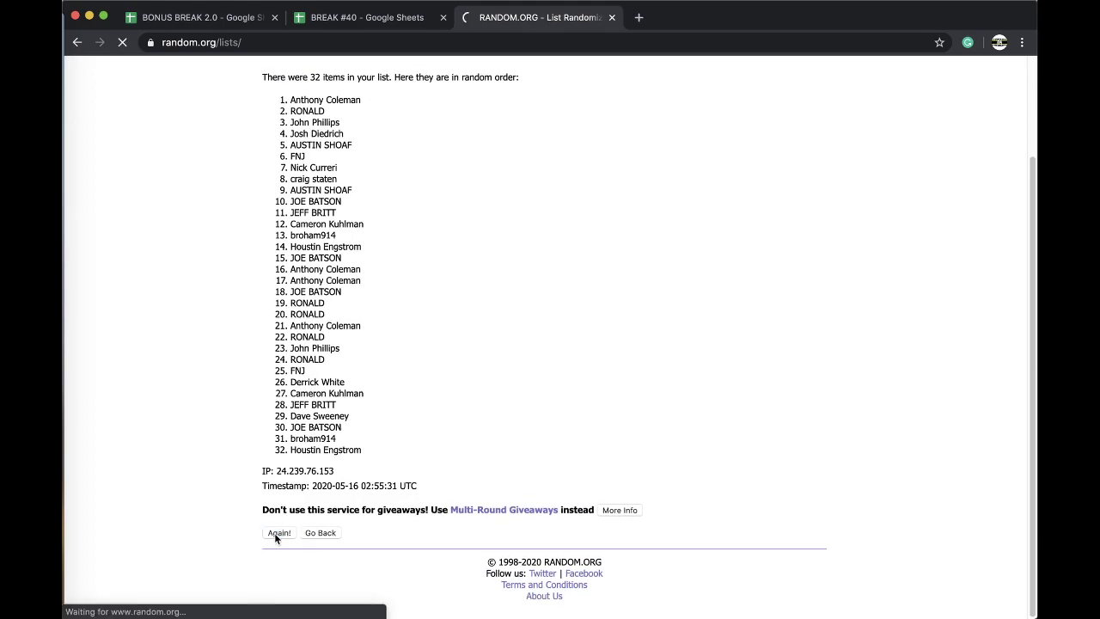
pyautogui.click(273, 533)
pyautogui.scroll(-5, 273, 534)
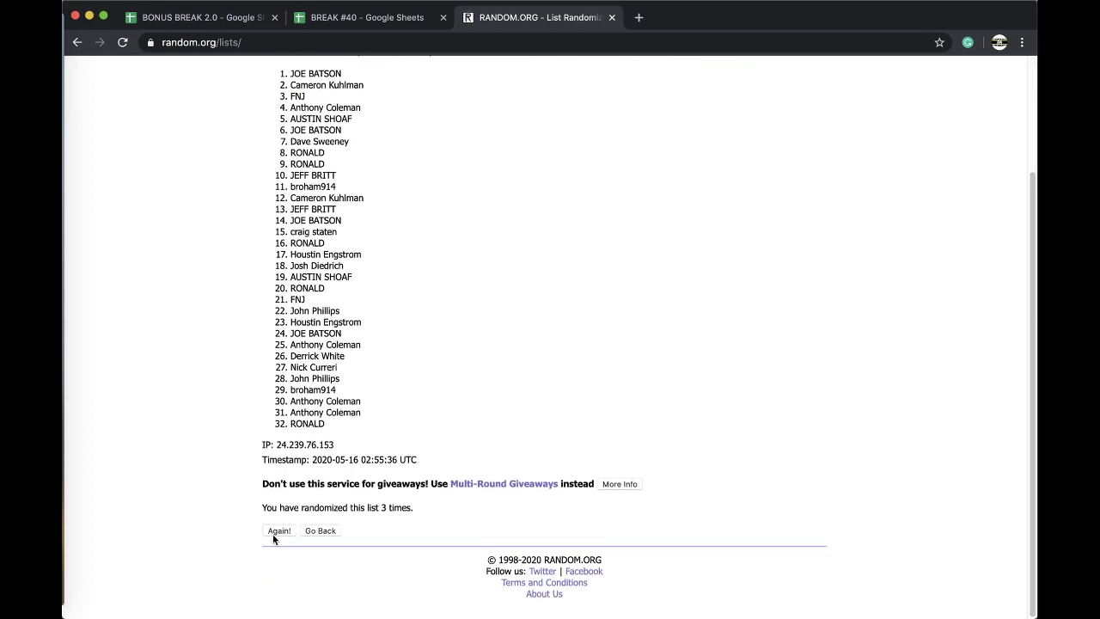
pyautogui.click(274, 533)
pyautogui.click(273, 533)
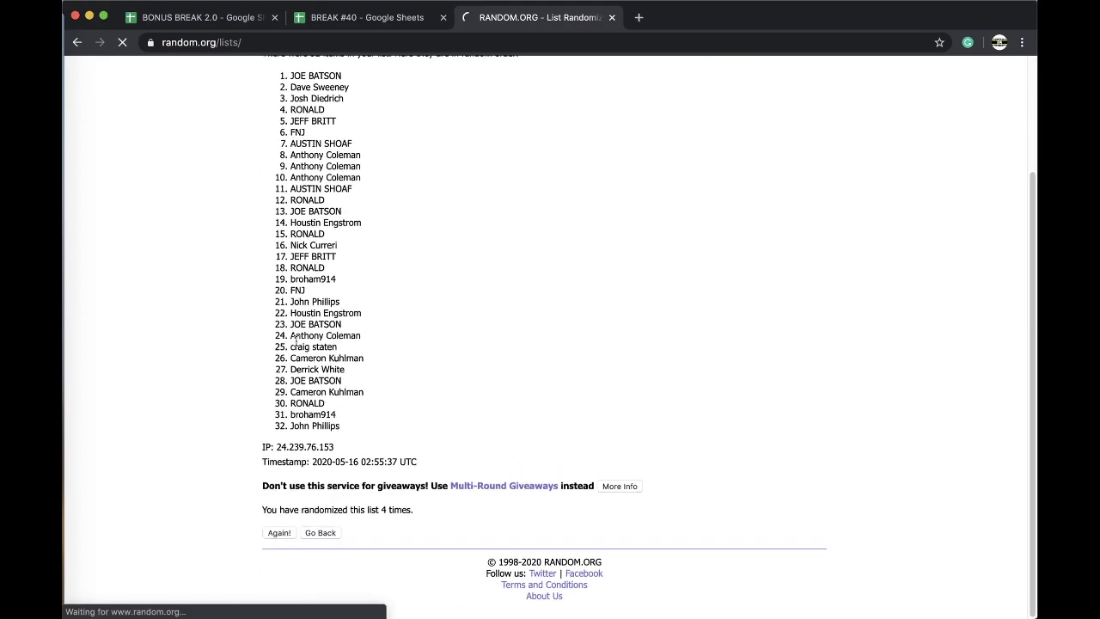
pyautogui.moveTo(292, 216); pyautogui.dragTo(393, 430)
pyautogui.scroll(-4, 353, 292)
# Step: Paste the shuffled names into column B and auto-fit the column width
pyautogui.click(388, 17)
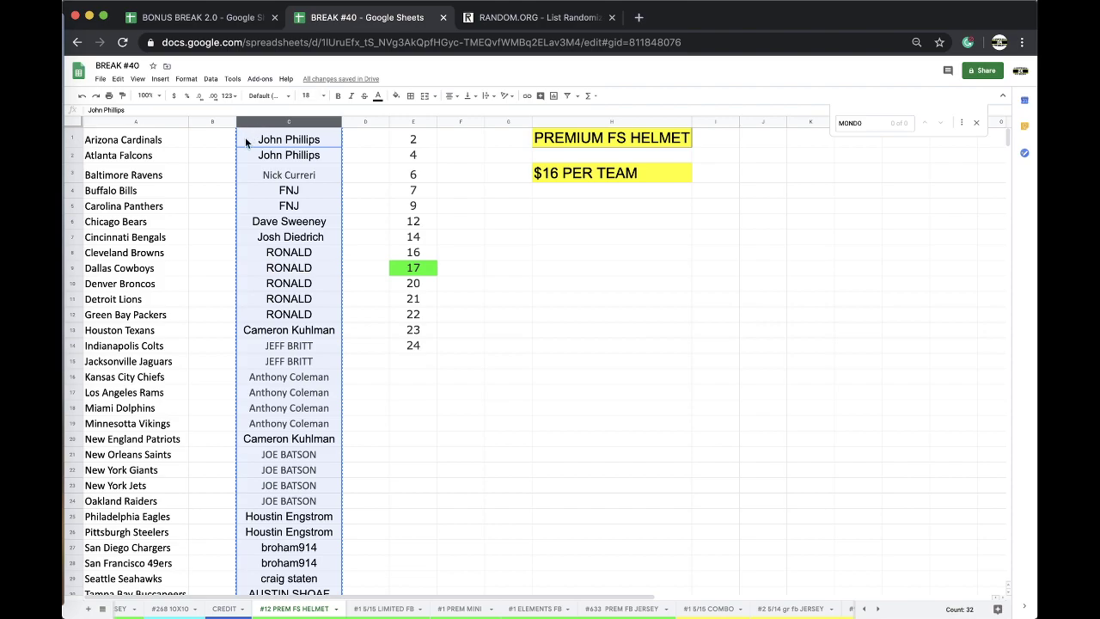
pyautogui.press('Left')
pyautogui.hotkey('ctrl', 'v')
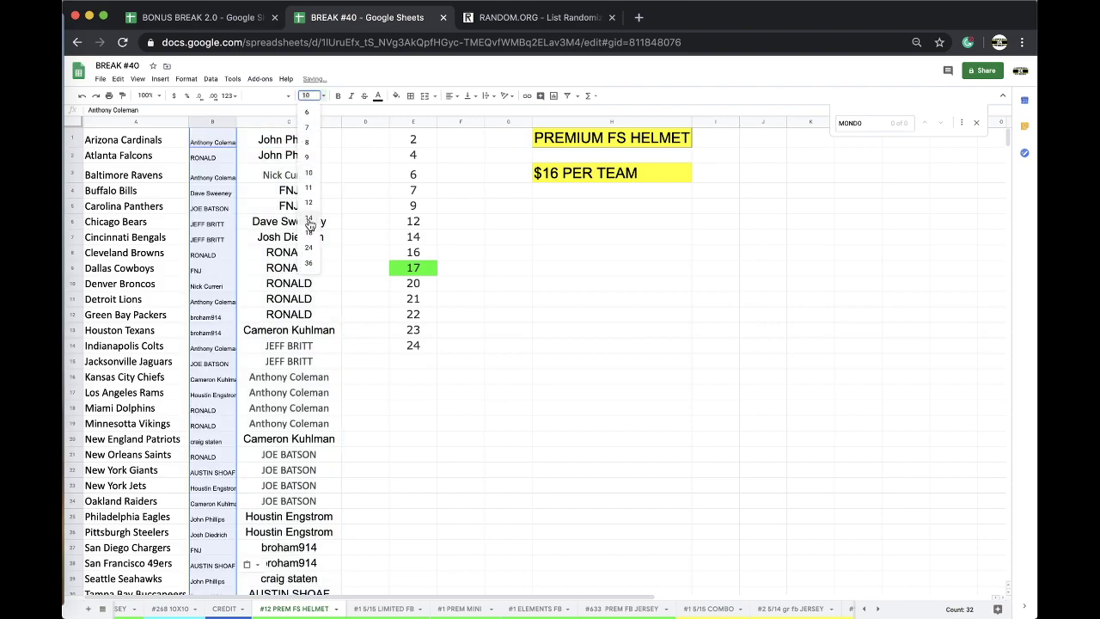
pyautogui.doubleClick(235, 122)
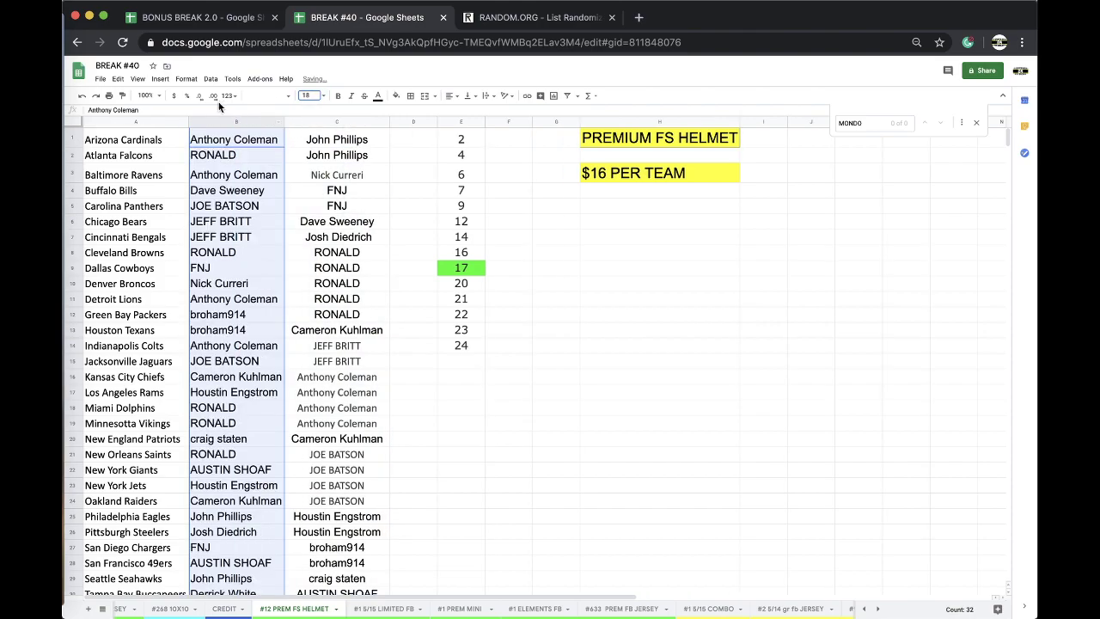
# Step: Sort the sheet A→Z by column B and review the sorted team list
pyautogui.click(211, 78)
pyautogui.click(249, 92)
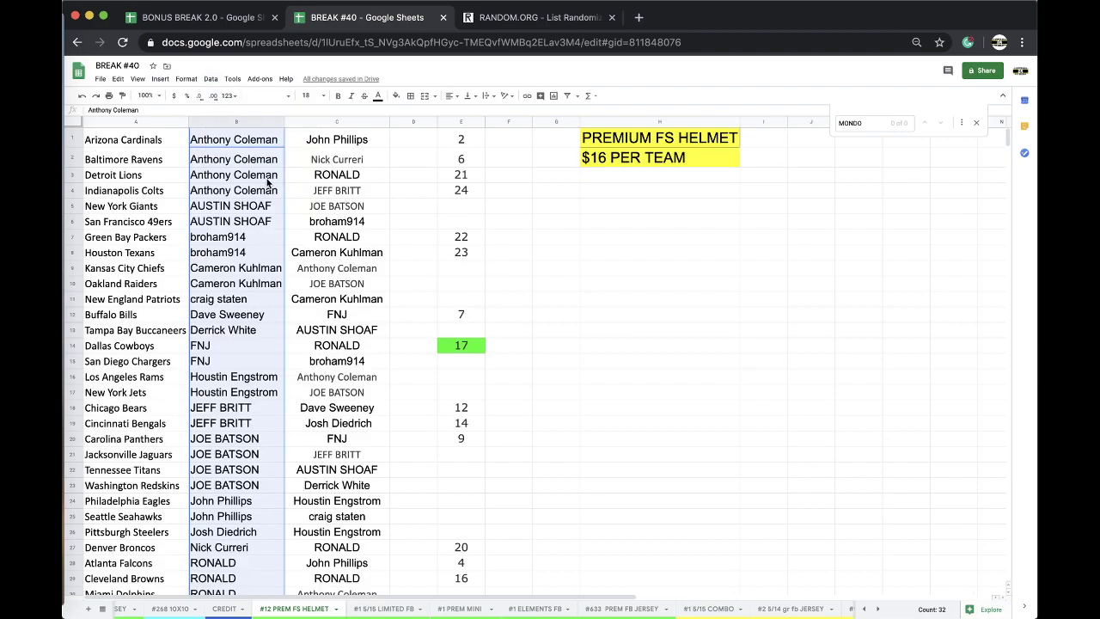
pyautogui.click(236, 212)
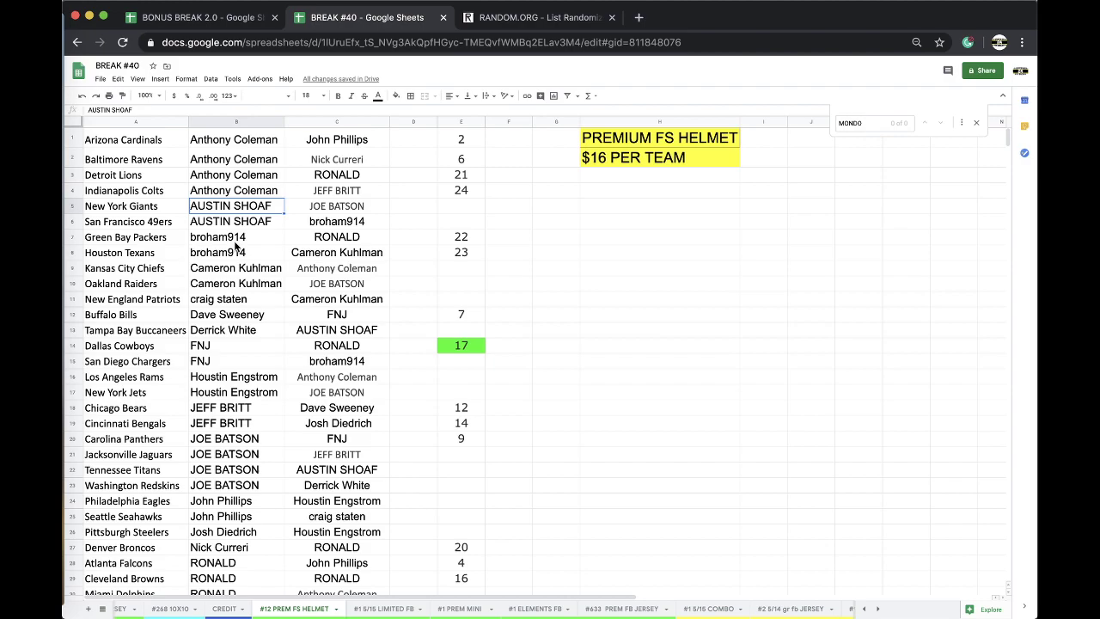
pyautogui.scroll(-1, 244, 221)
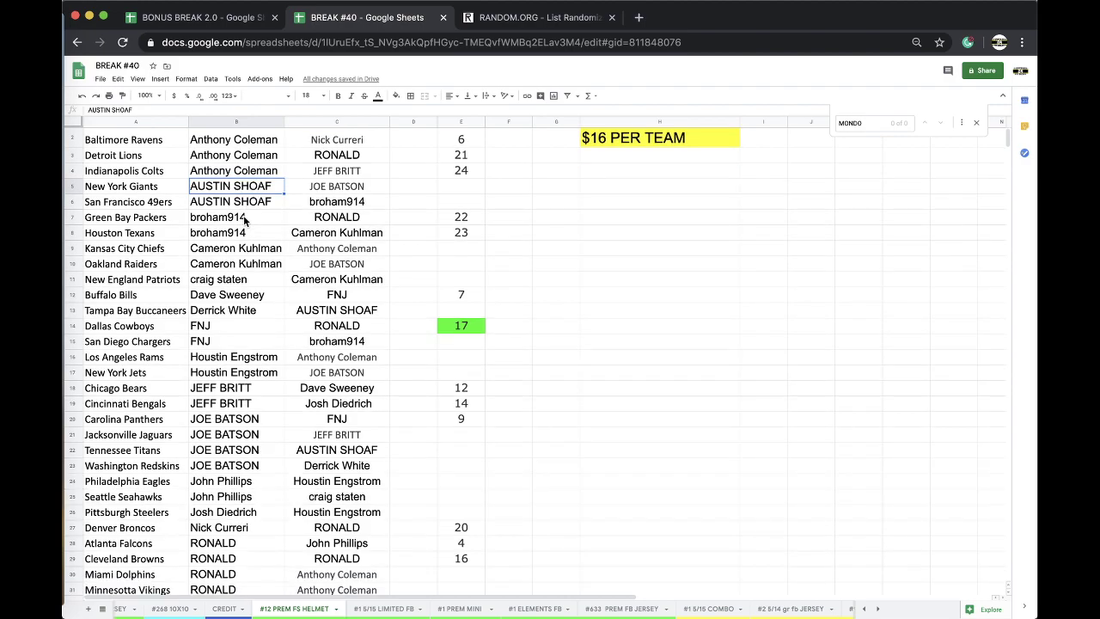
pyautogui.scroll(-1, 244, 221)
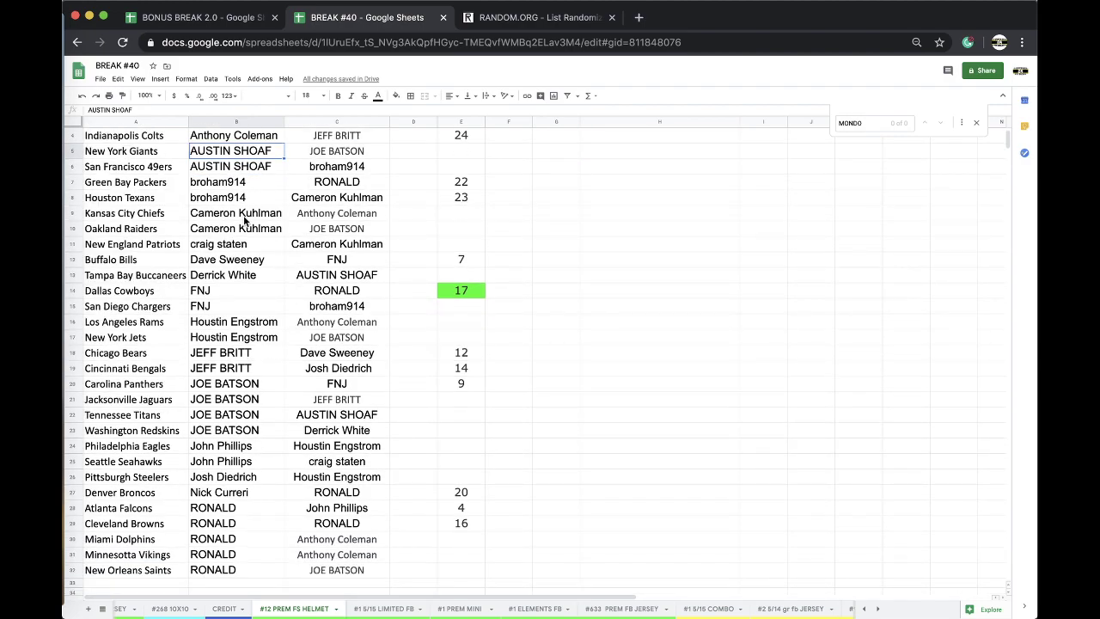
pyautogui.scroll(-1, 244, 221)
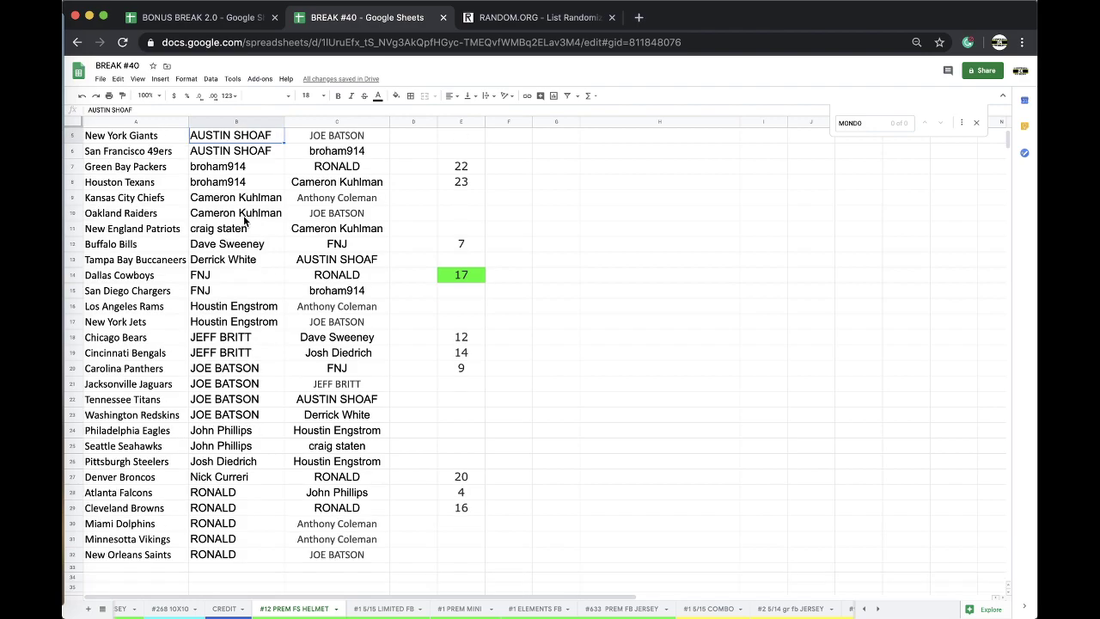
pyautogui.scroll(-1, 244, 221)
pyautogui.scroll(-1, 244, 220)
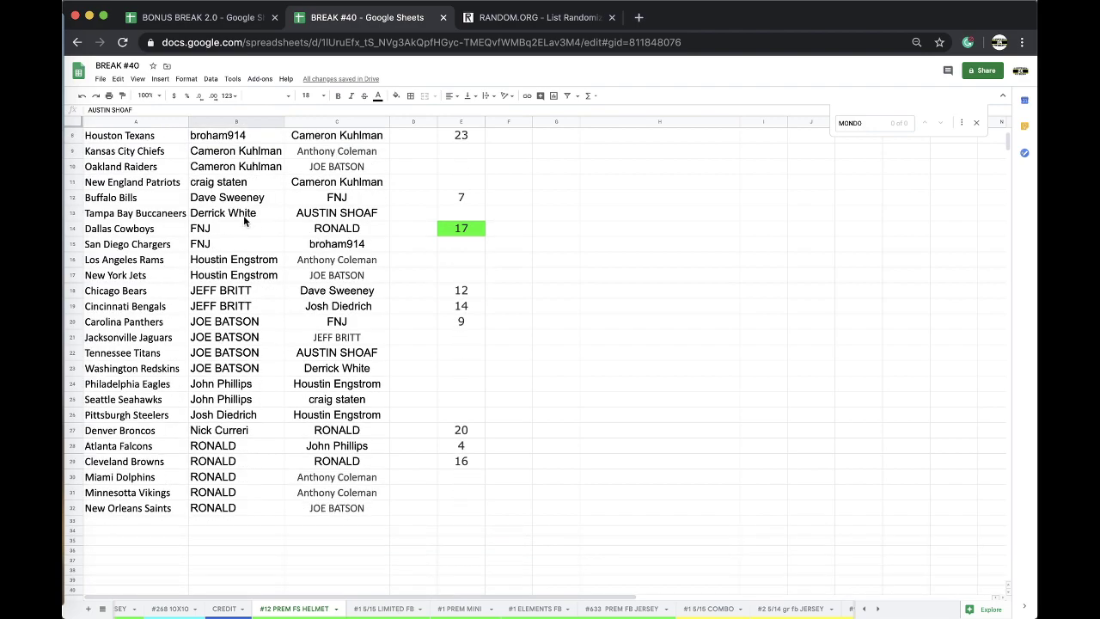
pyautogui.scroll(-1, 245, 221)
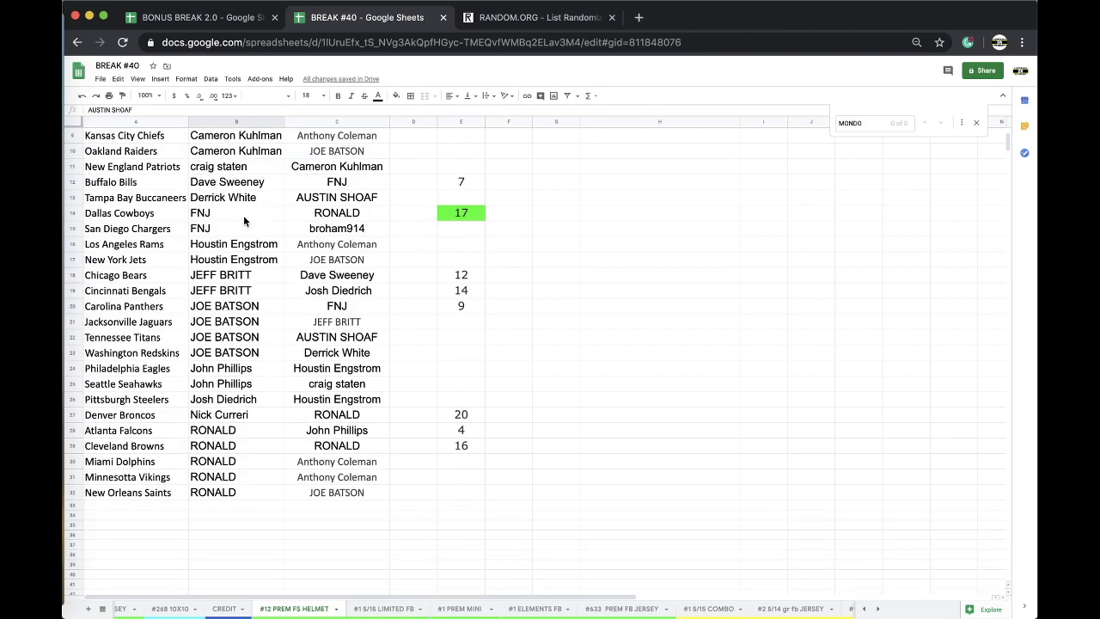
pyautogui.scroll(-1, 244, 221)
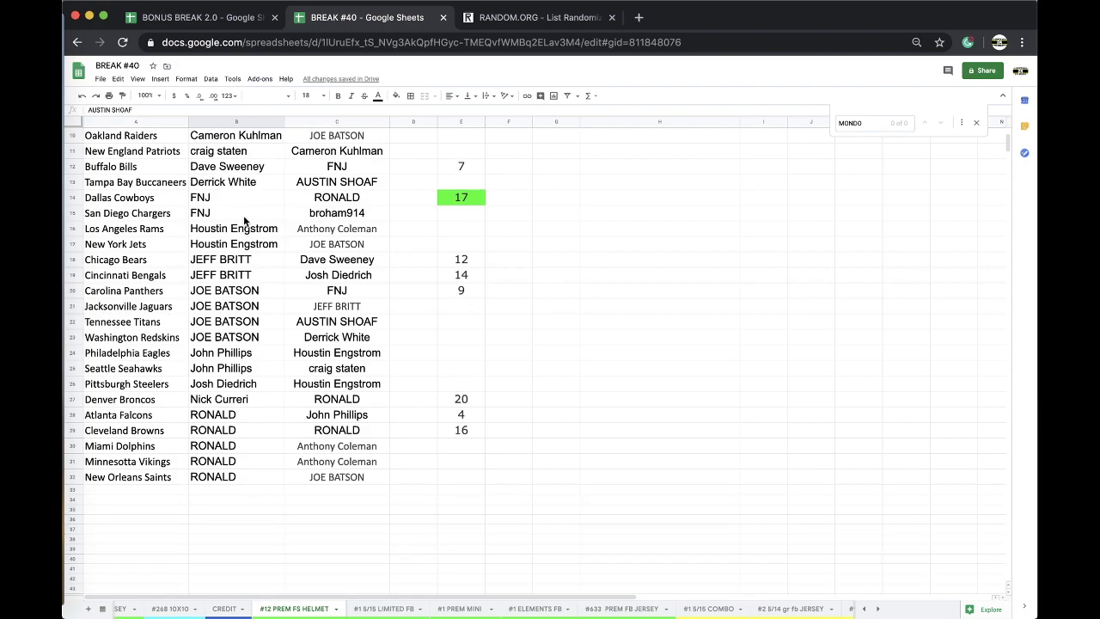
pyautogui.scroll(-1, 245, 221)
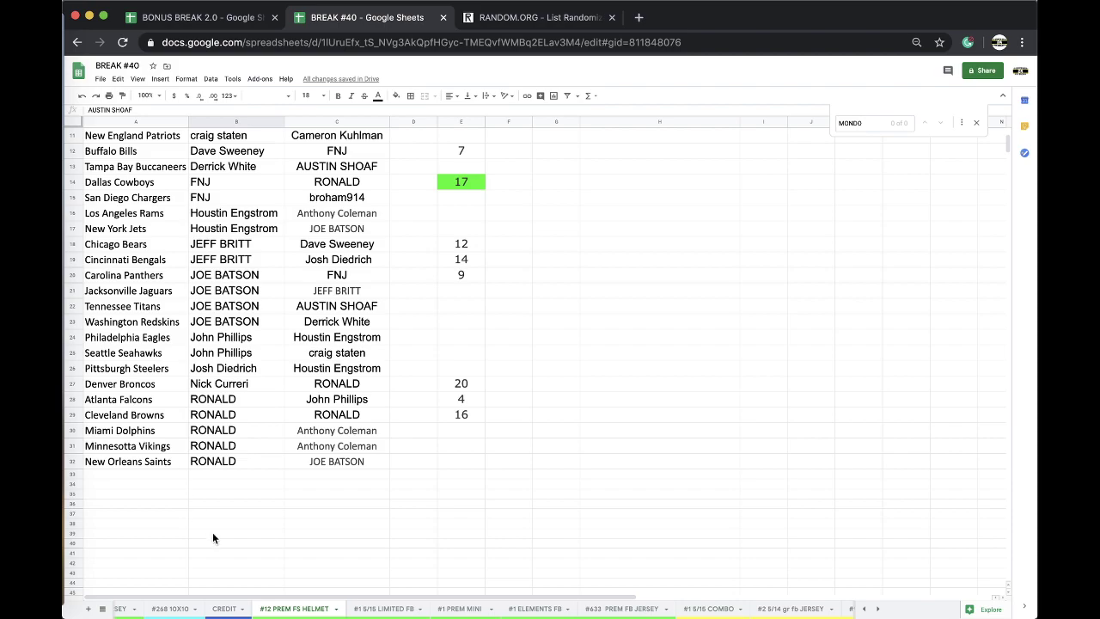
# Step: On the CREDIT sheet, find the buyer and fill their name cell A42 orange
pyautogui.click(224, 609)
pyautogui.click(373, 461)
pyautogui.hotkey('ctrl', 'f')
pyautogui.write('FISC')
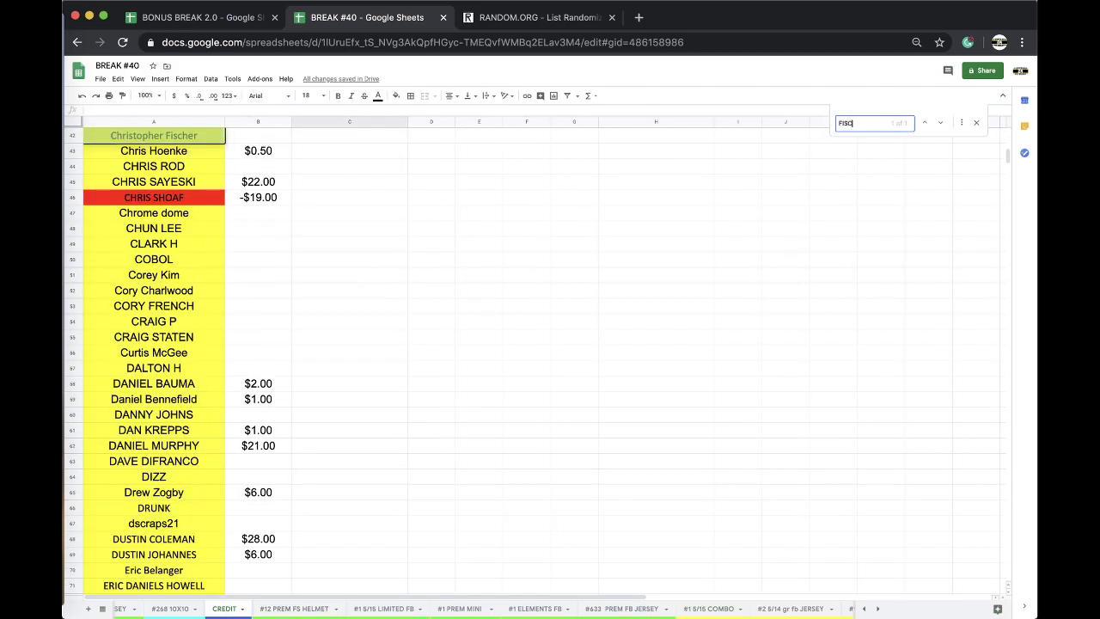
pyautogui.scroll(2, 310, 326)
pyautogui.click(189, 216)
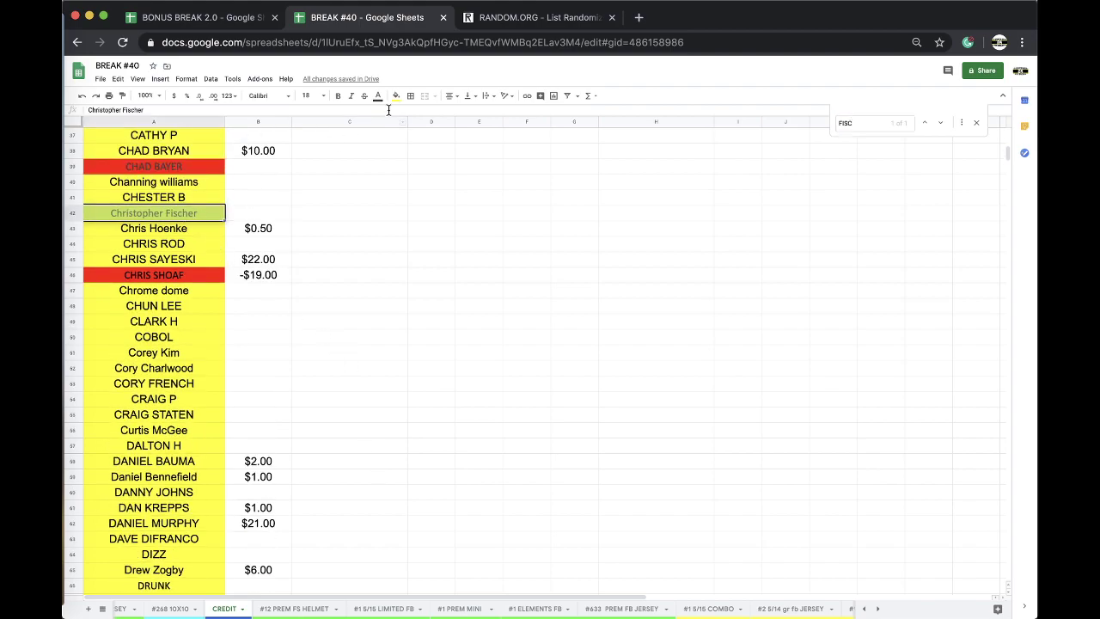
pyautogui.click(397, 96)
pyautogui.click(419, 138)
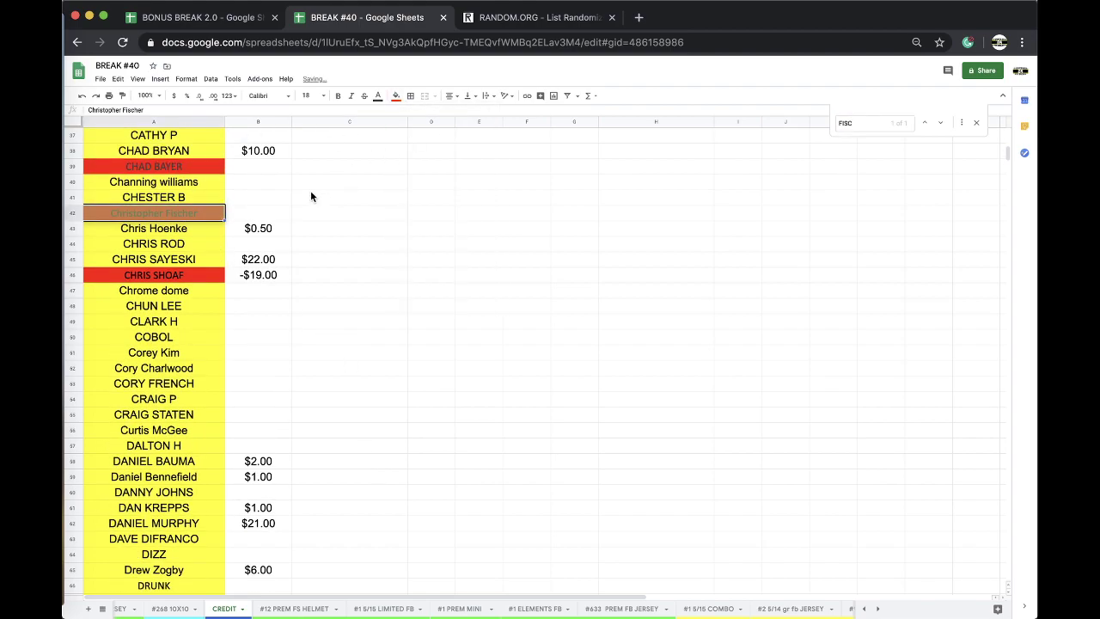
# Step: Enter charges of -$16.00 in C42 and -$8.00 in D42
pyautogui.click(314, 215)
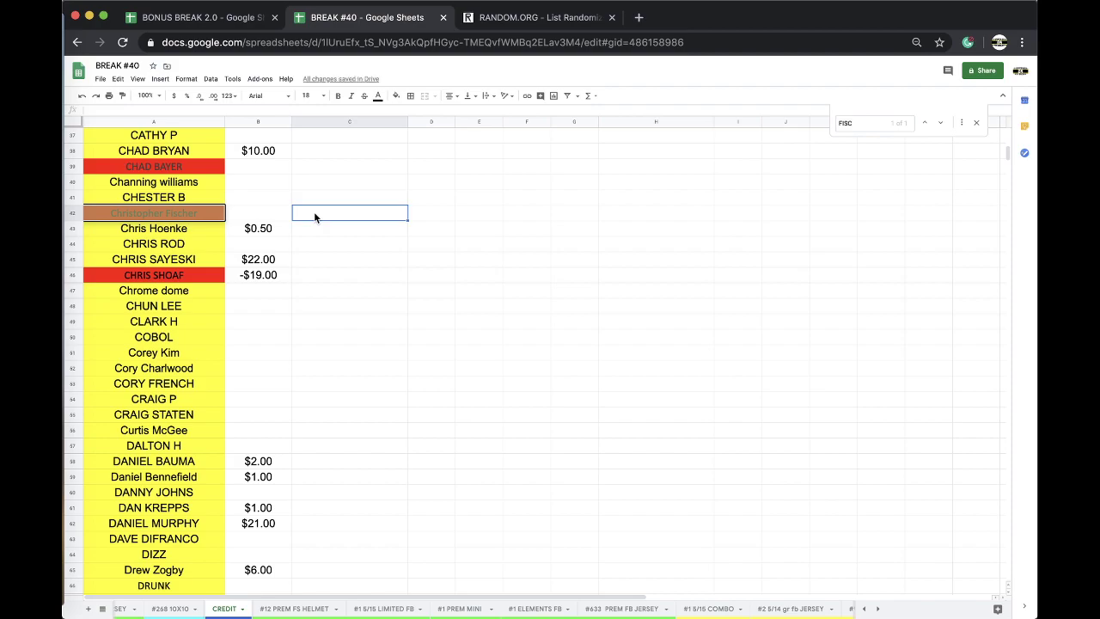
pyautogui.write('-$16')
pyautogui.press('Tab')
pyautogui.write('-$8')
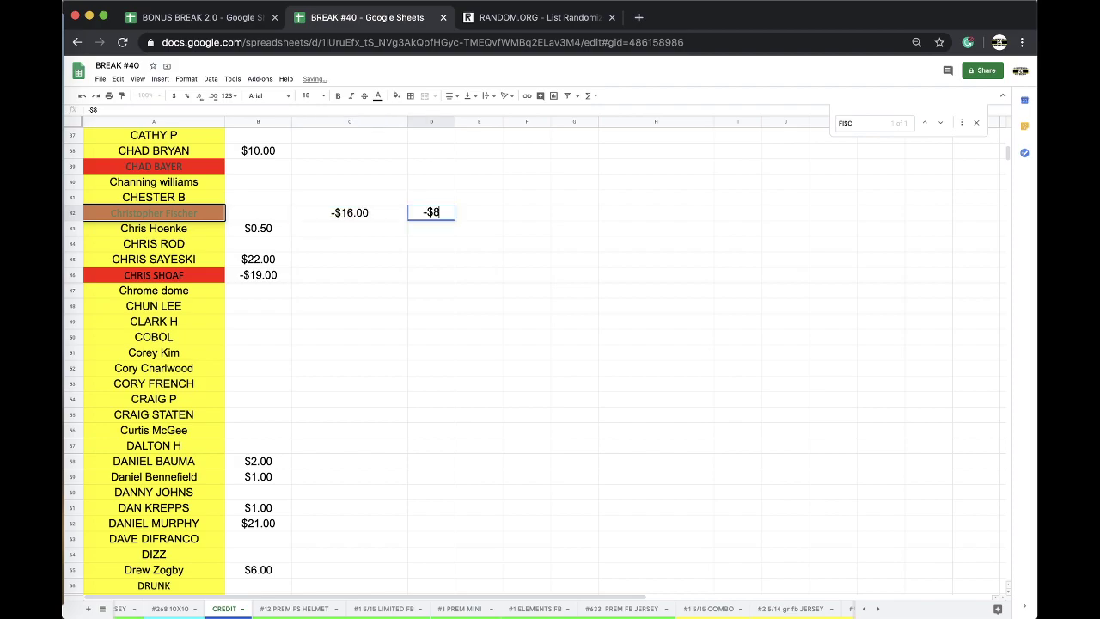
pyautogui.click(178, 215)
pyautogui.hscroll(3, 528, 611)
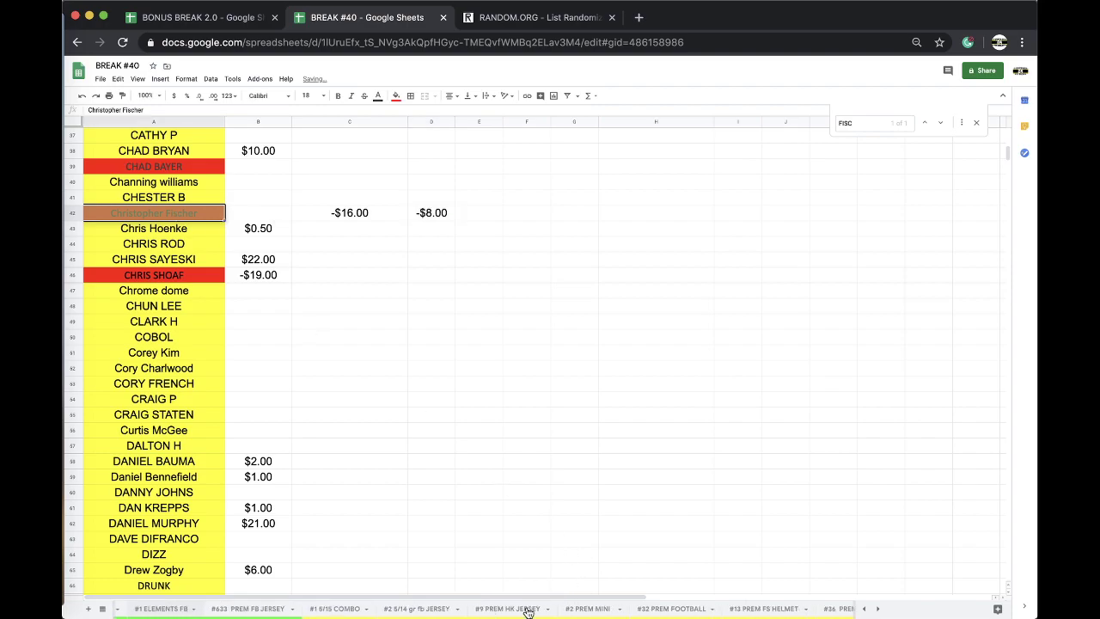
# Step: Paste the buyer's name as value only into C14 of the #13 PREM FS HELMET sheet
pyautogui.hscroll(3, 405, 611)
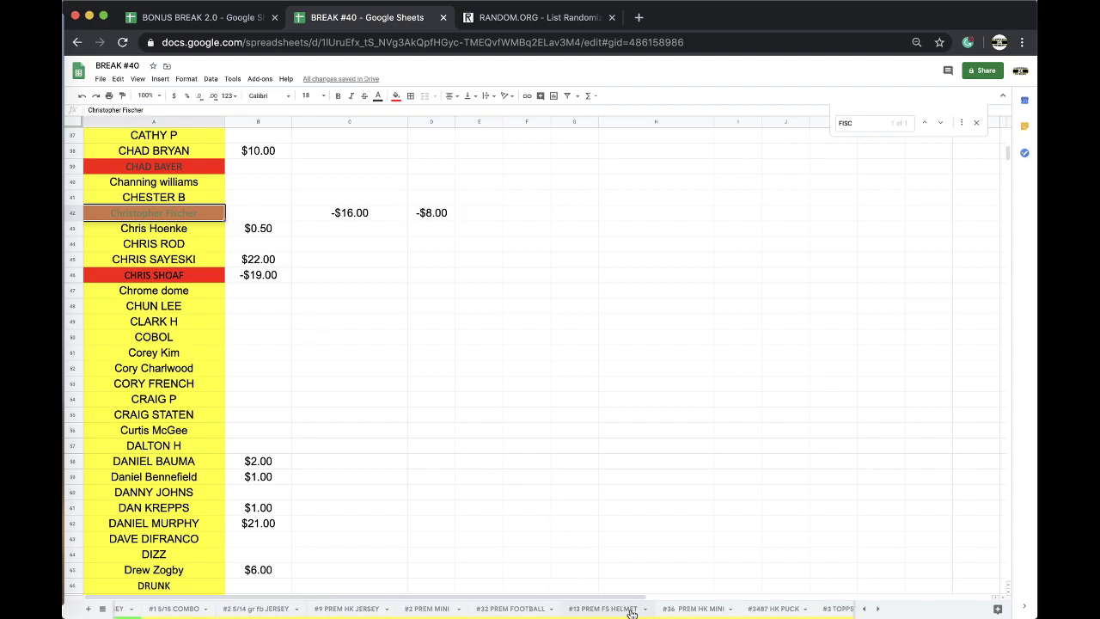
pyautogui.click(636, 609)
pyautogui.click(314, 345)
pyautogui.click(355, 363)
pyautogui.click(384, 381)
# Step: Paste the buyer's name into C3 of LIMITED FB and C15 of #32 PREM FOOTBALL
pyautogui.hscroll(5, 612, 614)
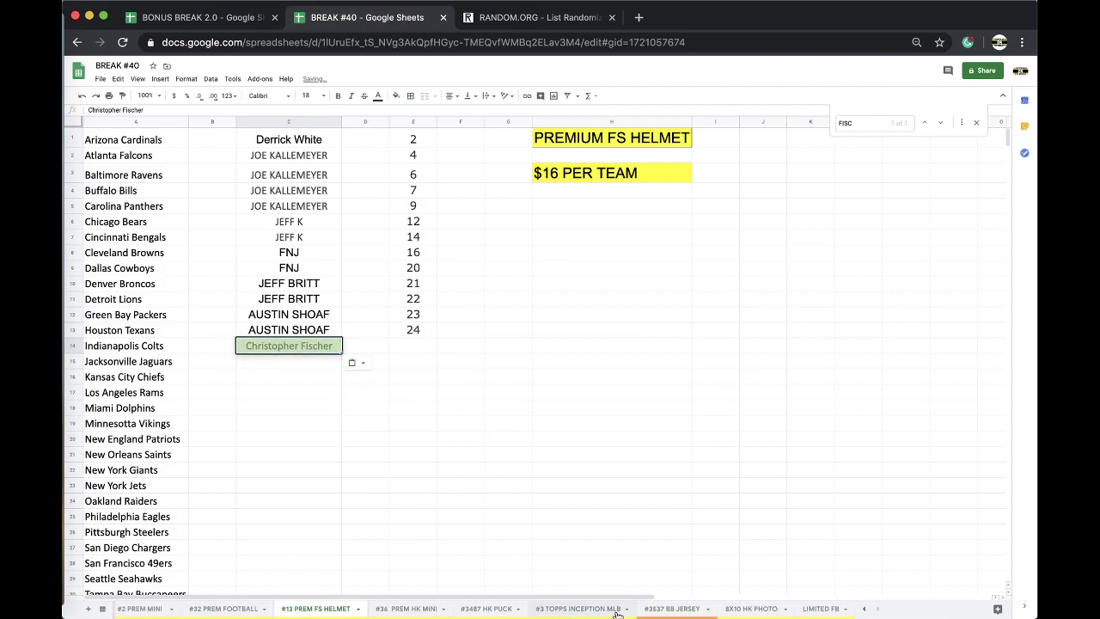
pyautogui.click(812, 607)
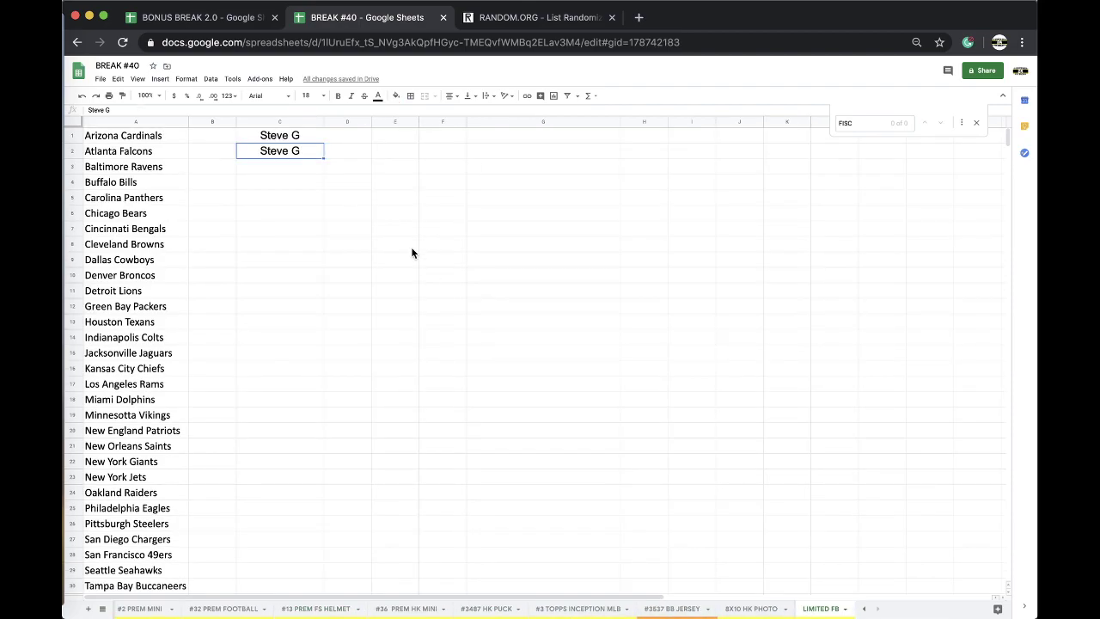
pyautogui.click(278, 169)
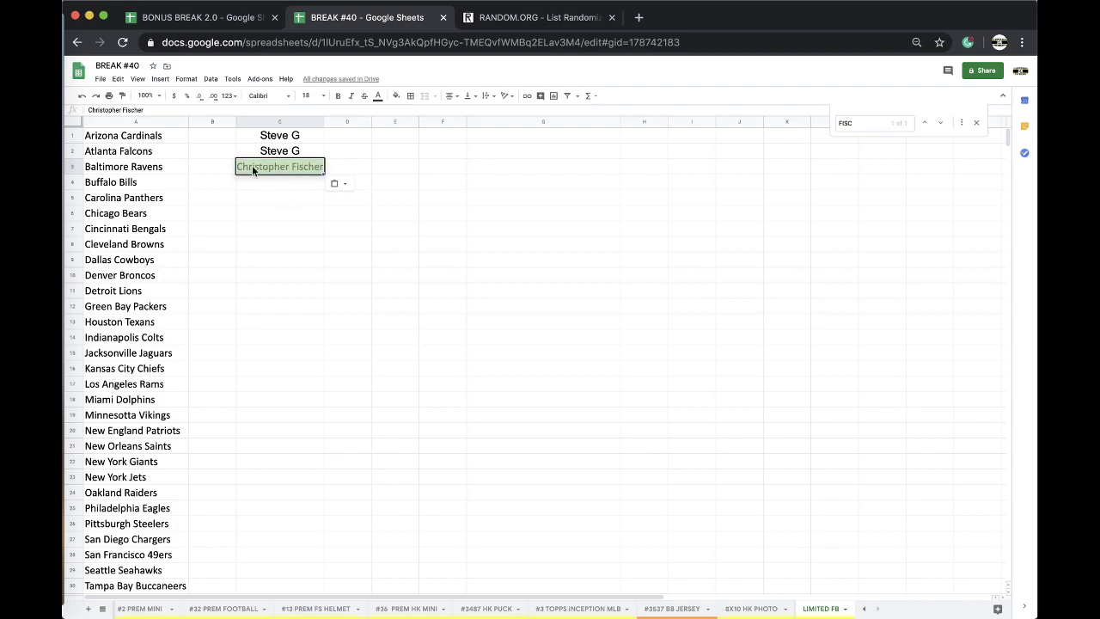
pyautogui.hscroll(-3, 344, 608)
pyautogui.click(352, 608)
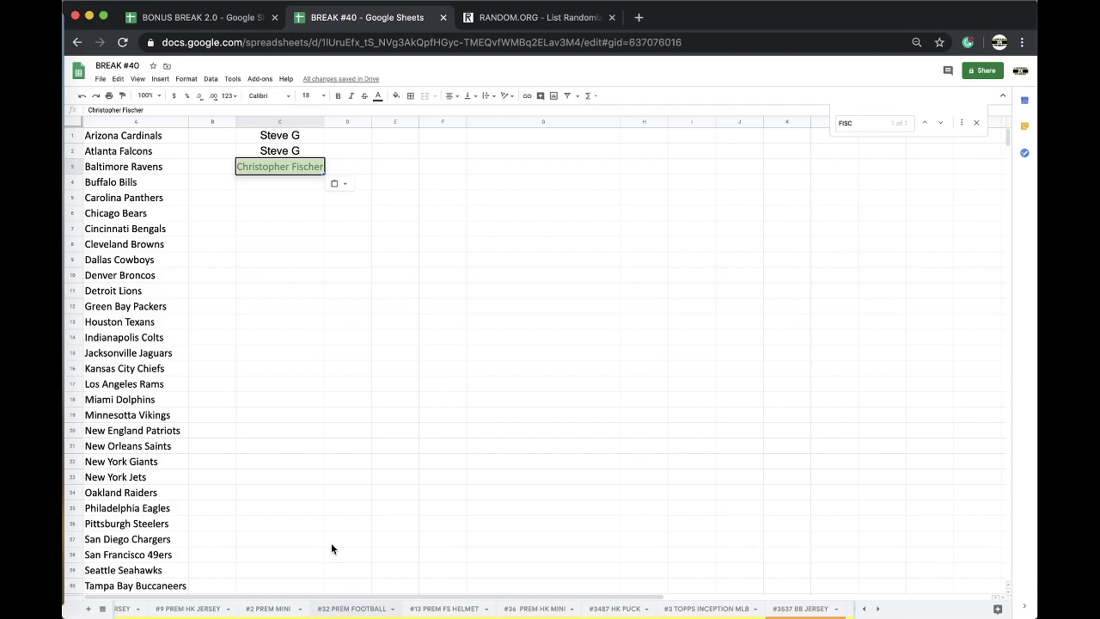
pyautogui.click(274, 366)
# Step: Add a -$6 charge in cell E42 on the CREDIT sheet
pyautogui.hscroll(-3, 291, 613)
pyautogui.hscroll(-2, 291, 613)
pyautogui.click(290, 610)
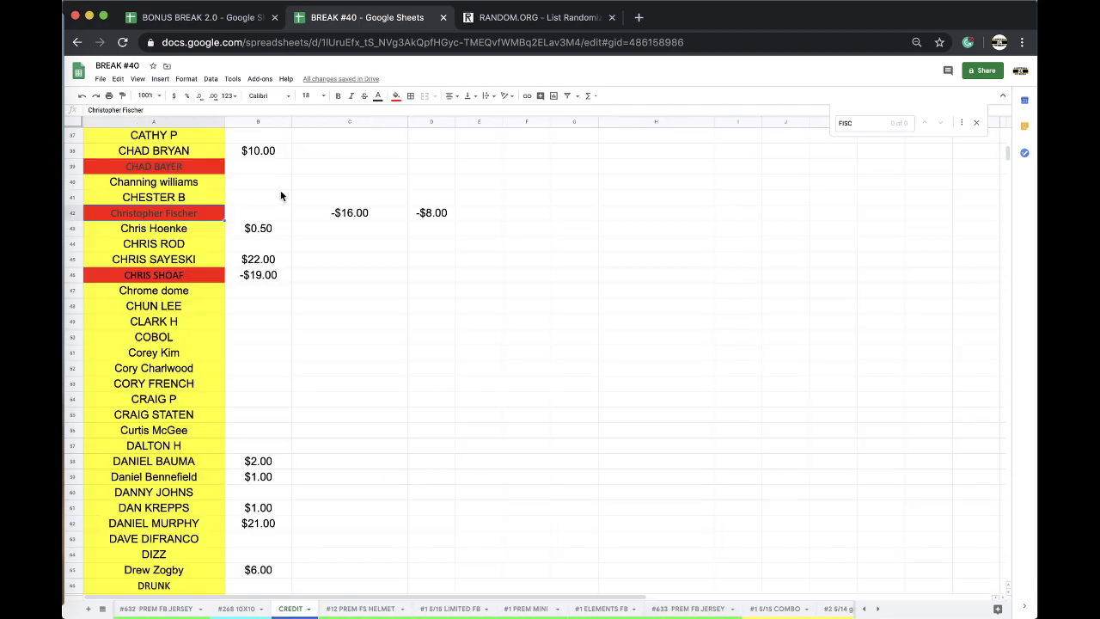
pyautogui.click(464, 214)
pyautogui.write('-$6')
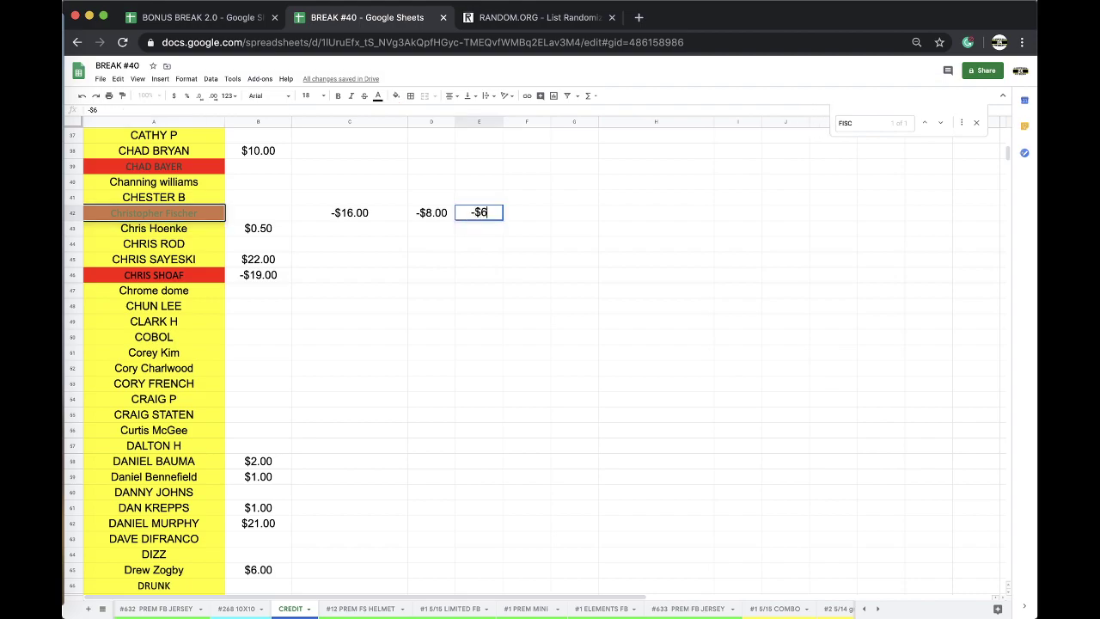
# Step: Enter the buyer's name for the New England Patriots and copy it to the New Orleans Saints
pyautogui.hscroll(3, 506, 611)
pyautogui.hscroll(1, 507, 611)
pyautogui.click(395, 611)
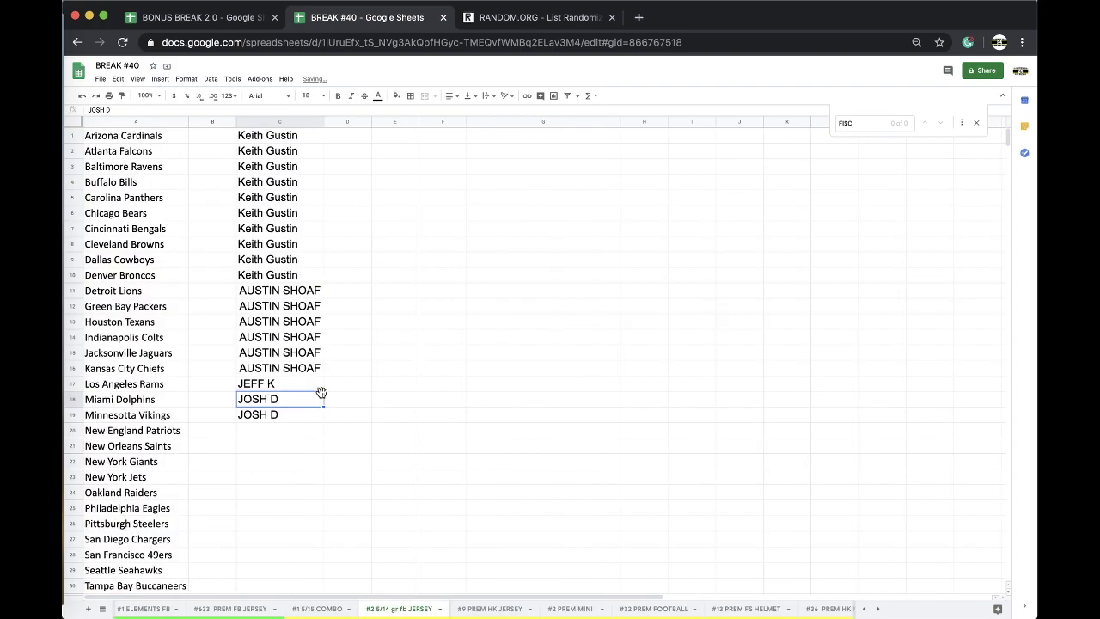
pyautogui.click(274, 432)
pyautogui.write('DIRRICK')
pyautogui.click(311, 481)
pyautogui.click(281, 433)
pyautogui.hotkey('ctrl', 'c')
pyautogui.click(281, 446)
pyautogui.hotkey('ctrl', 'v')
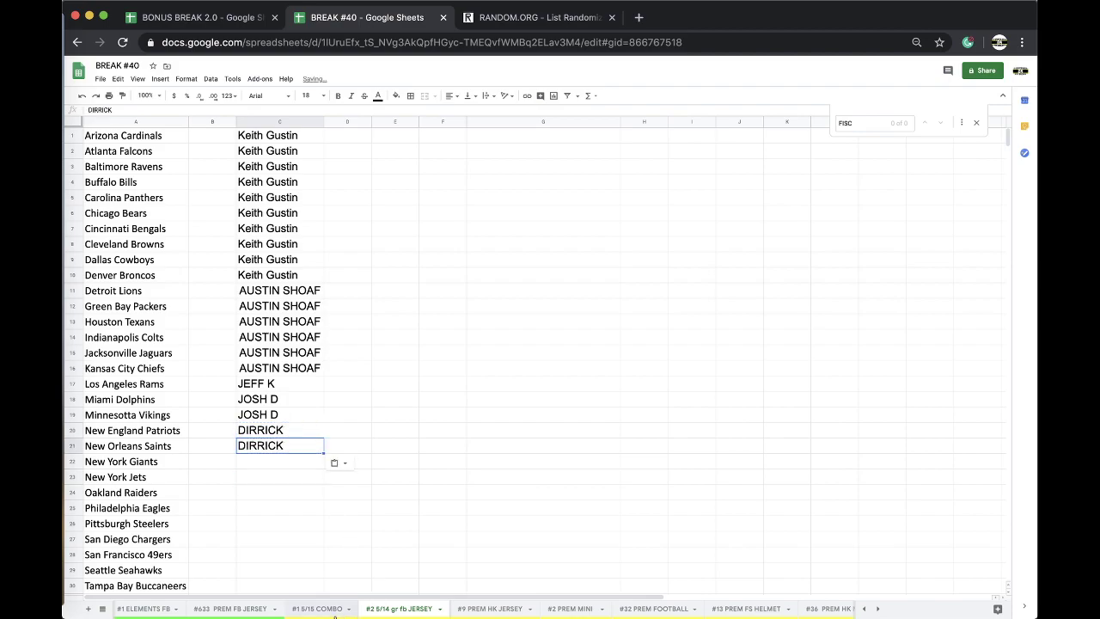
pyautogui.hscroll(-5, 338, 608)
pyautogui.click(361, 609)
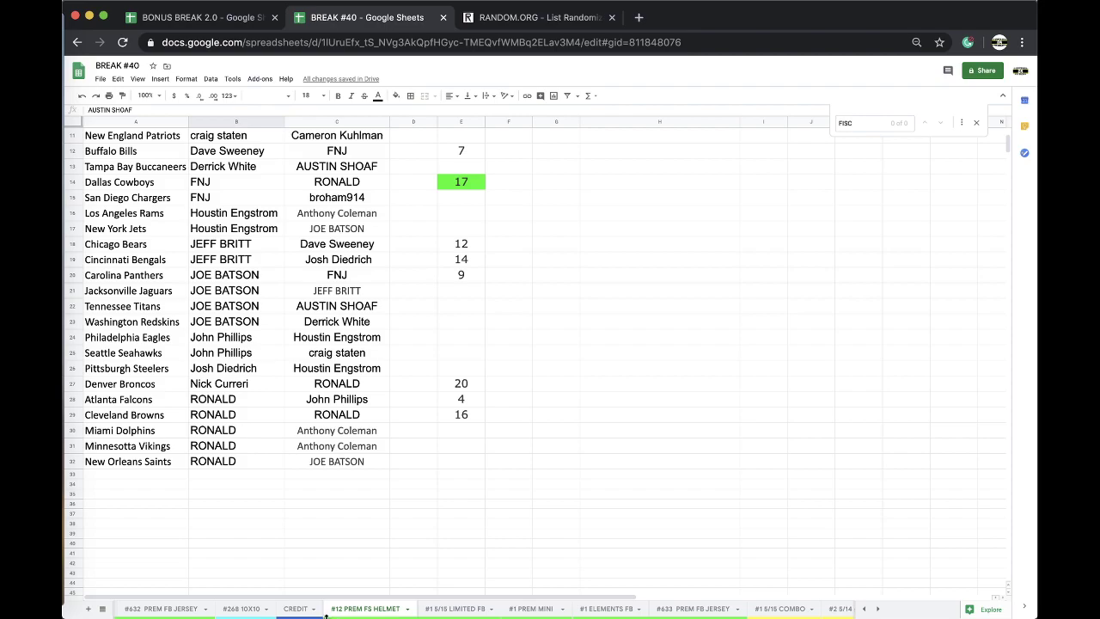
# Step: Find the buyer on the CREDIT sheet and add charges of -$24.00 and -$14.00 in row 104
pyautogui.click(295, 609)
pyautogui.click(396, 540)
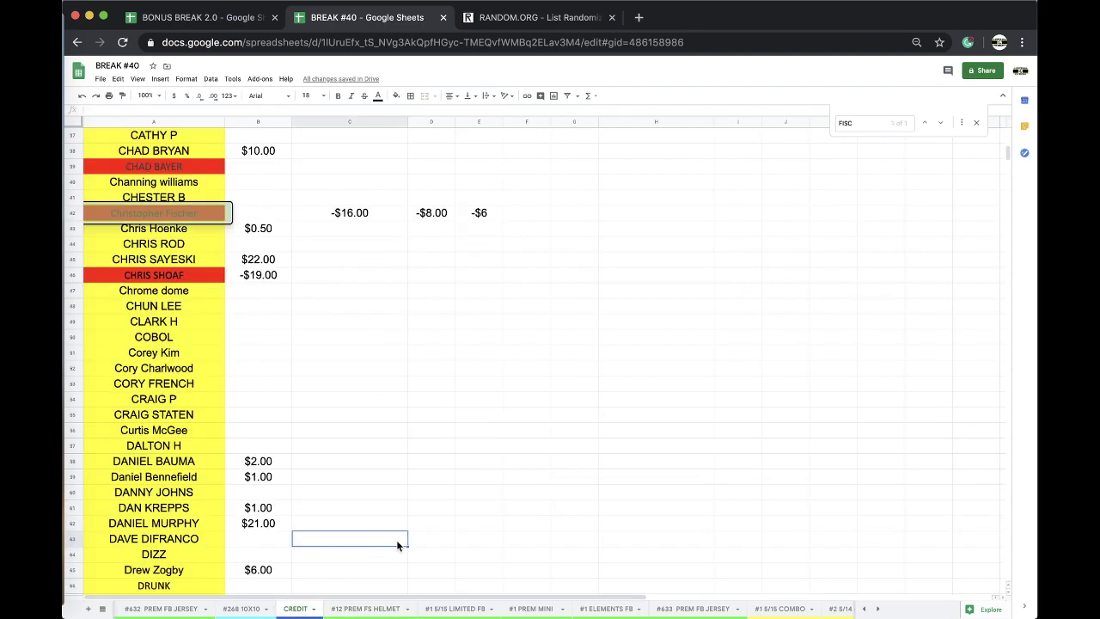
pyautogui.hotkey('ctrl', 'f')
pyautogui.write('JIM')
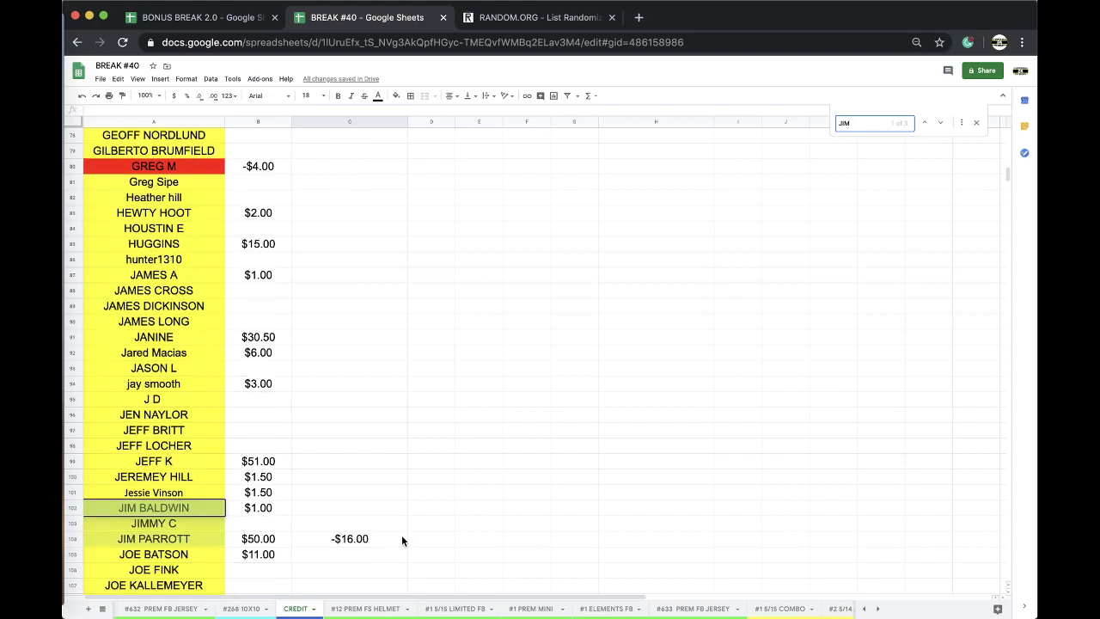
pyautogui.click(423, 539)
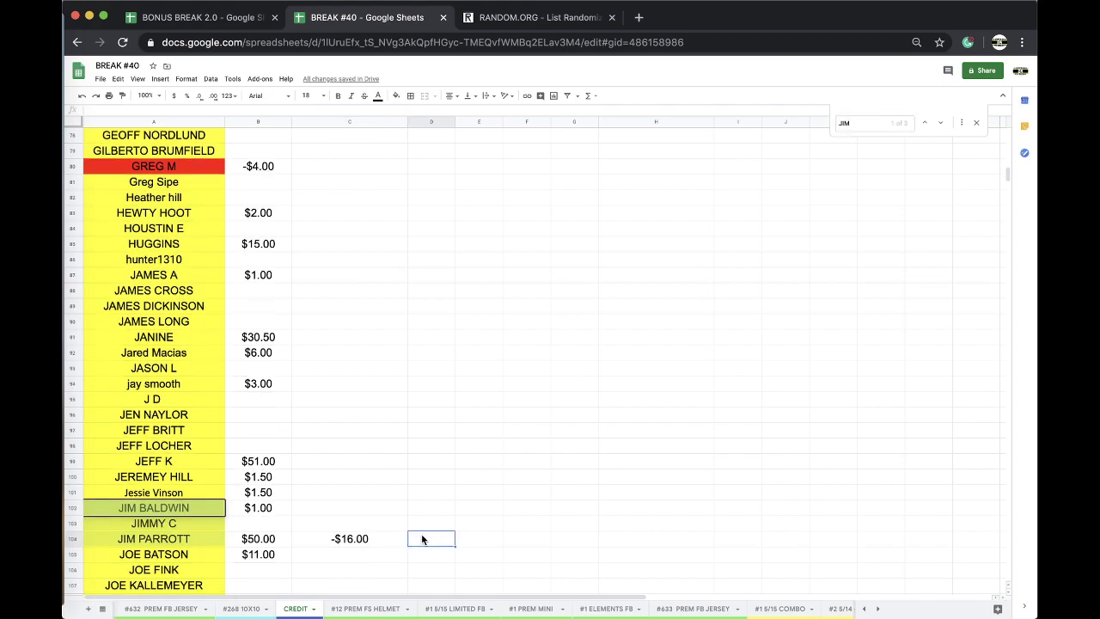
pyautogui.write('-$24')
pyautogui.press('Tab')
pyautogui.write('-$14')
pyautogui.click(377, 492)
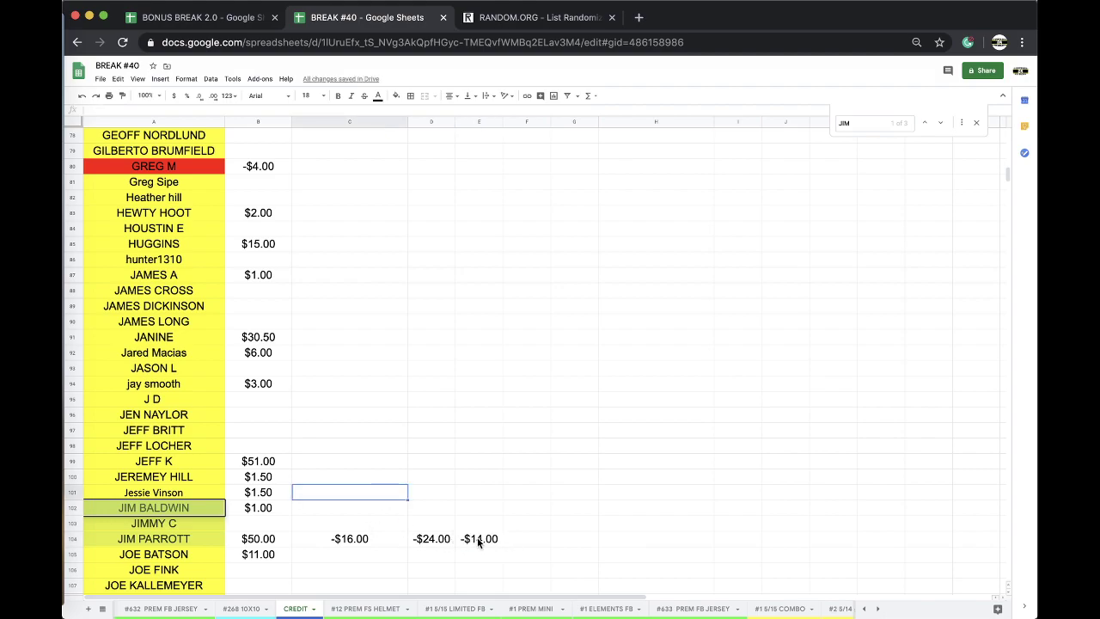
# Step: Copy the buyer's name onto the Rangers, Senators, Flyers, Penguins and Sharks on #9 PREM HK JERSEY
pyautogui.click(429, 542)
pyautogui.click(191, 542)
pyautogui.hotkey('ctrl', 'c')
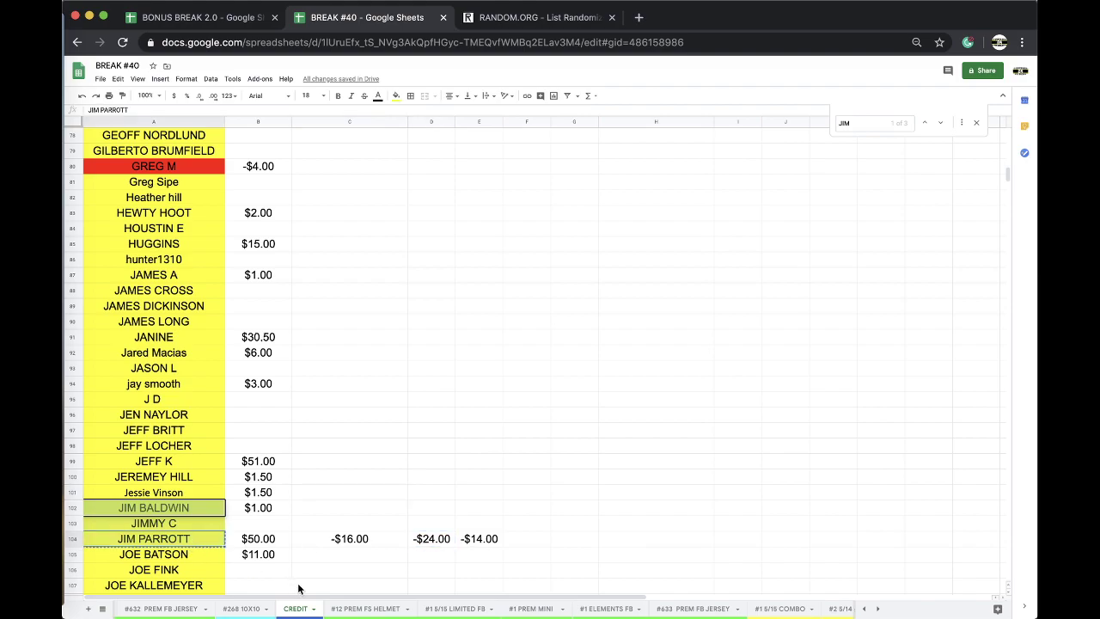
pyautogui.hscroll(5, 533, 612)
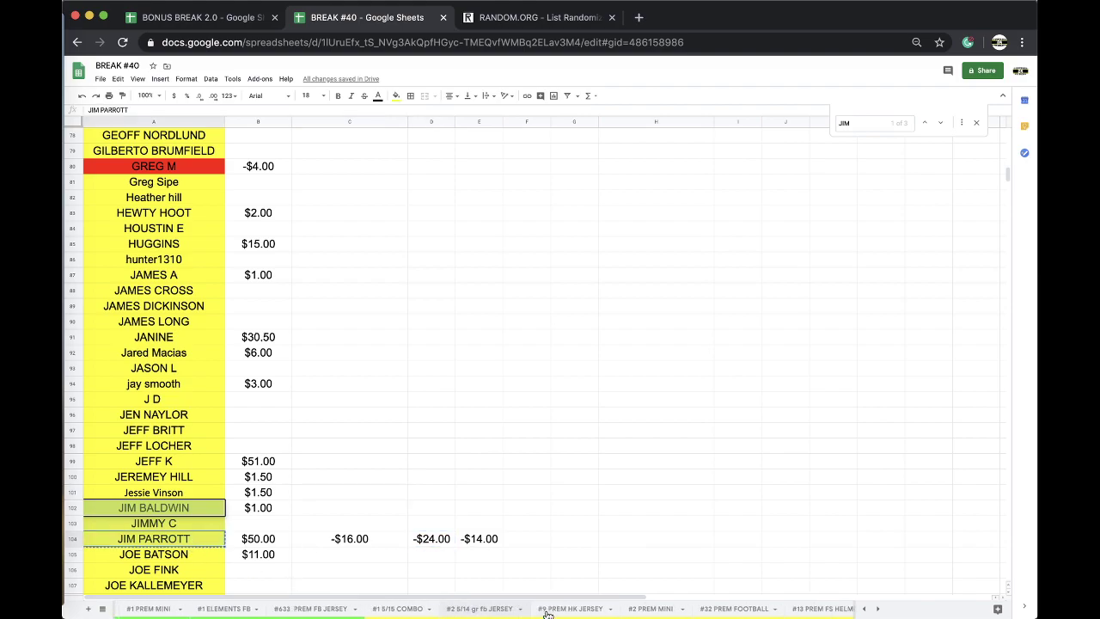
pyautogui.moveTo(301, 430); pyautogui.dragTo(294, 444)
pyautogui.click(282, 458)
pyautogui.hotkey('shift', 'Down')
pyautogui.hotkey('ctrl', 'v')
pyautogui.press('Down')
pyautogui.press('Down')
pyautogui.hotkey('ctrl', 'v')
pyautogui.moveTo(273, 462); pyautogui.dragTo(273, 477)
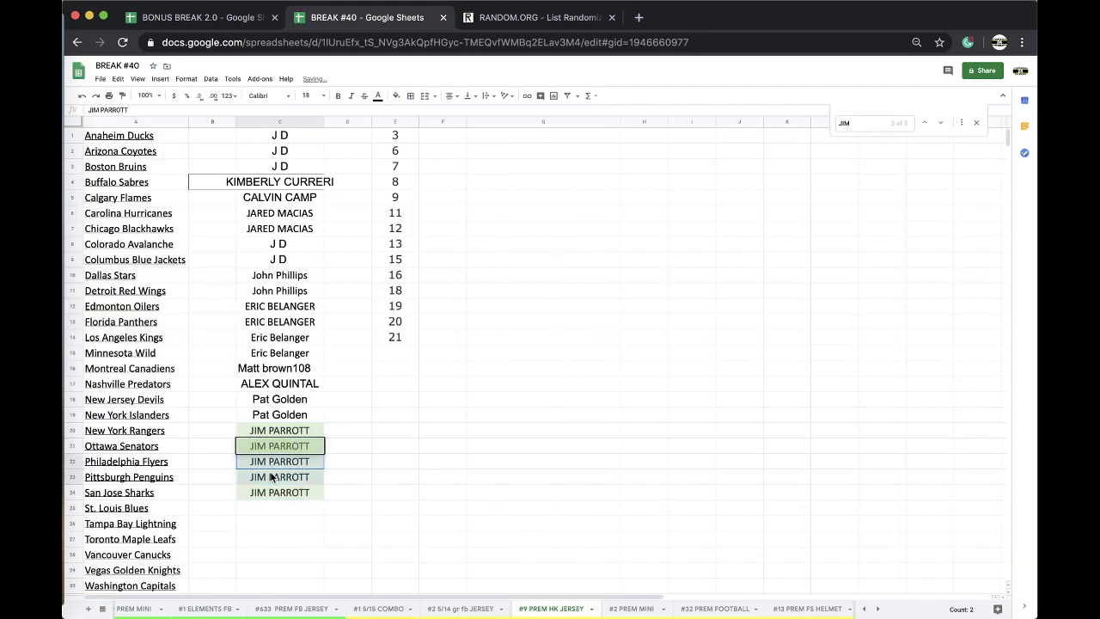
# Step: Paste the buyer's name for the Cardinals and Rays on the #1 5/15 COMBO sheet
pyautogui.hscroll(1, 653, 609)
pyautogui.hscroll(5, 653, 609)
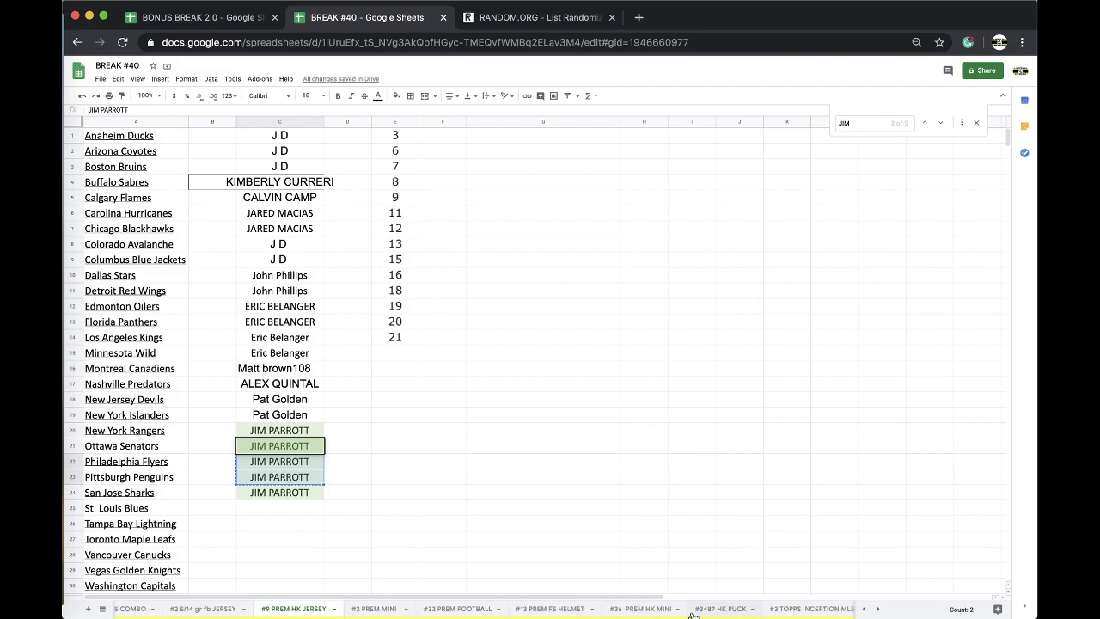
pyautogui.hscroll(-6, 679, 612)
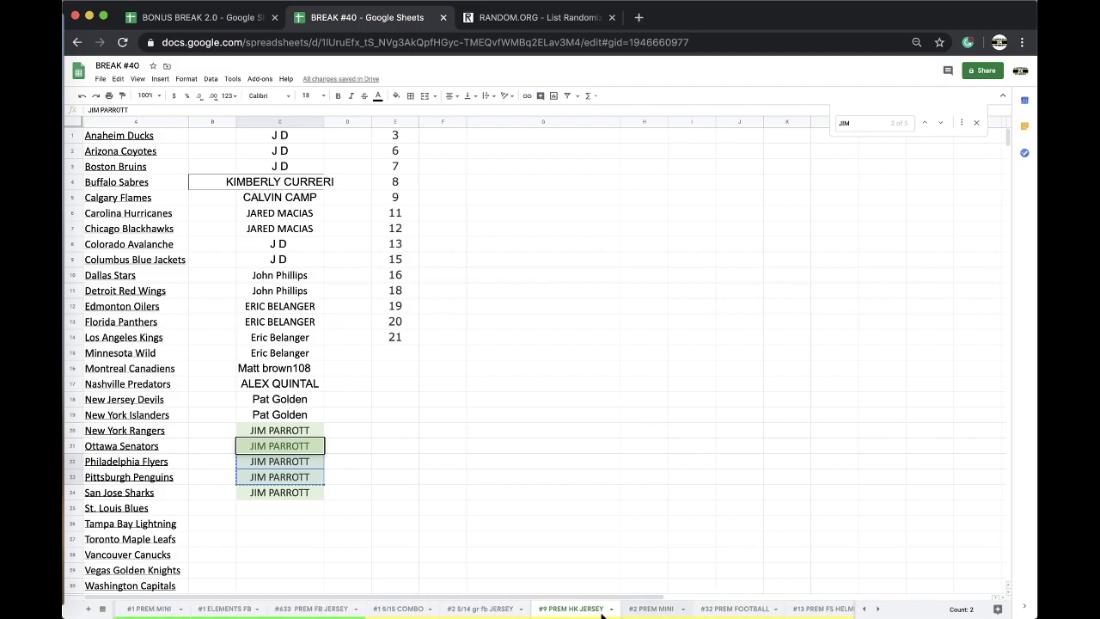
pyautogui.click(419, 611)
pyautogui.click(276, 524)
pyautogui.hotkey('ctrl', 'v')
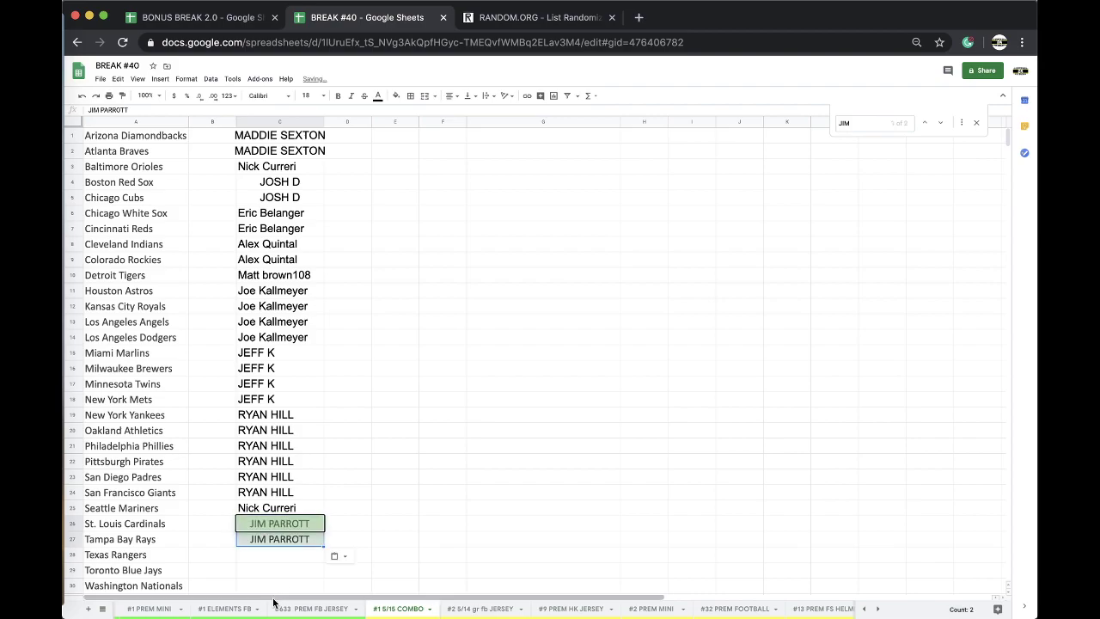
pyautogui.hscroll(-3, 273, 608)
# Step: Net the buyer's charges, clear C104:F104, and set balance B104 to -$4.00
pyautogui.click(228, 609)
pyautogui.click(476, 412)
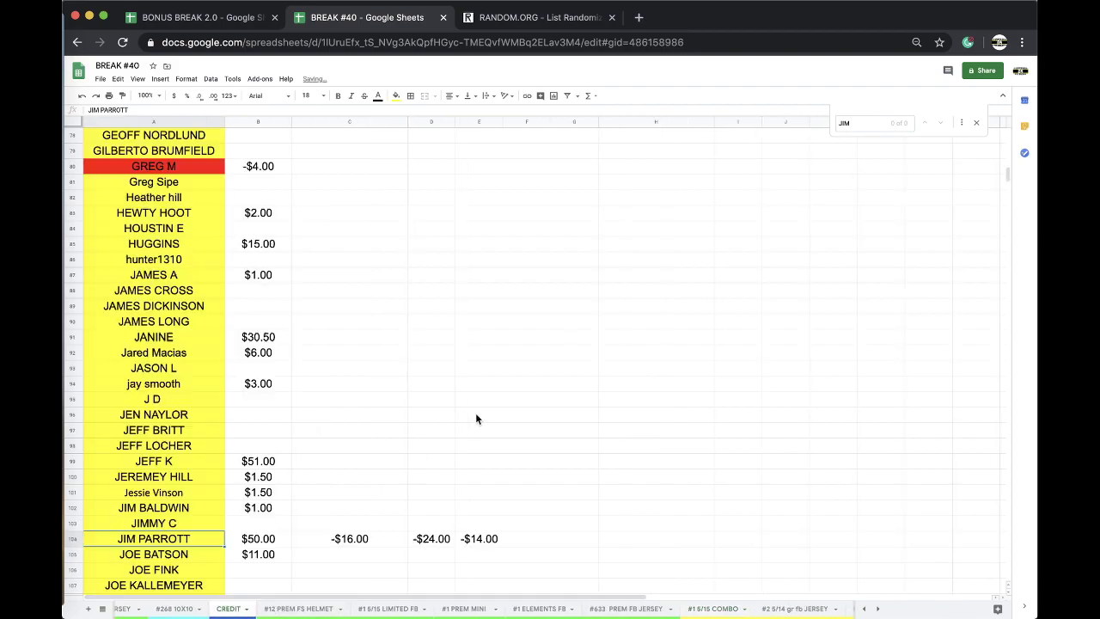
pyautogui.click(520, 538)
pyautogui.write('-4')
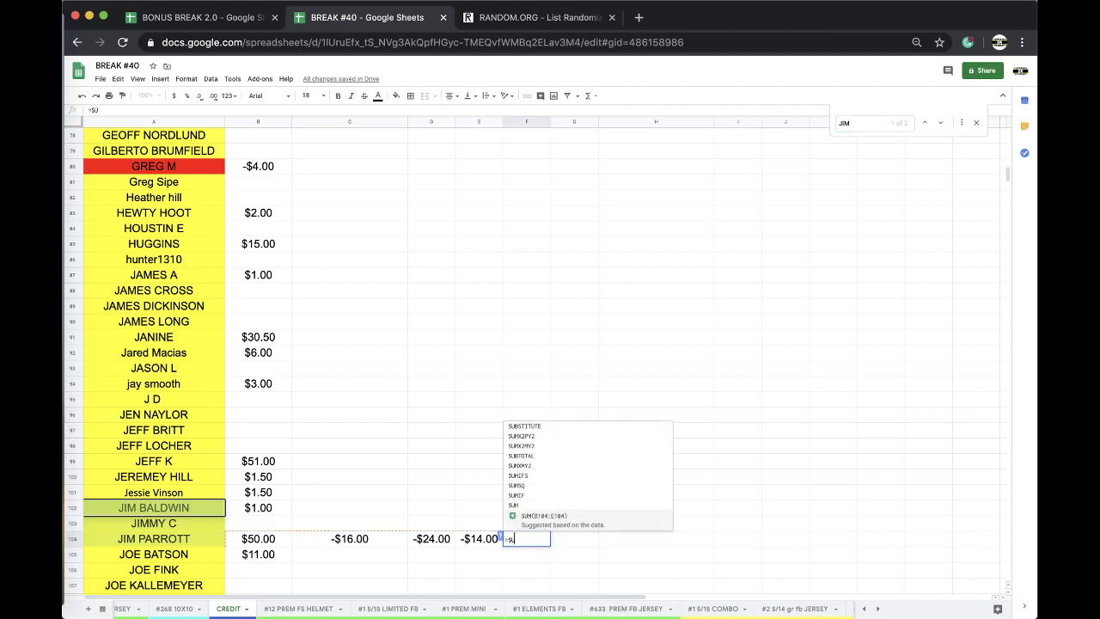
pyautogui.press('Return')
pyautogui.moveTo(523, 542); pyautogui.dragTo(359, 542)
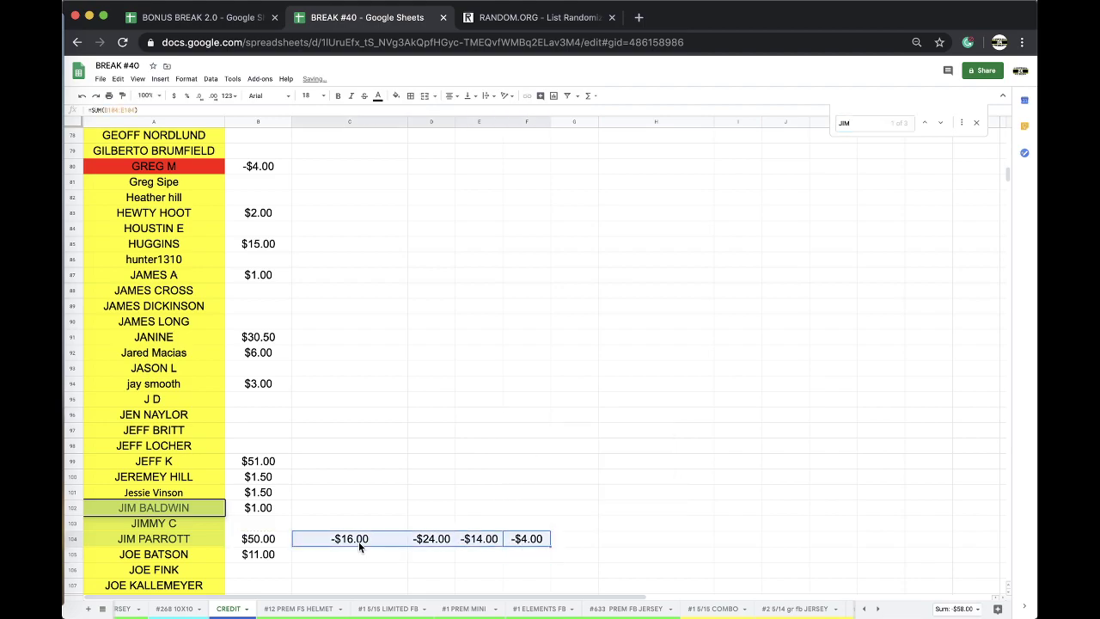
pyautogui.press('Delete')
pyautogui.press('Left')
pyautogui.press('Left')
pyautogui.press('Left')
pyautogui.press('Left')
pyautogui.write('-$4')
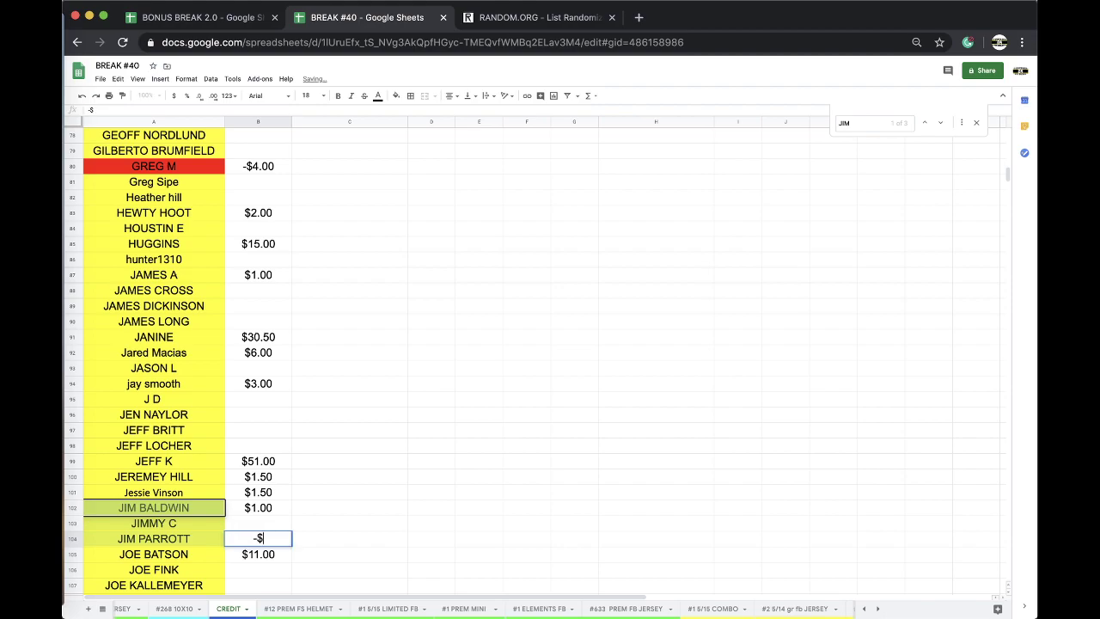
# Step: Fill the buyer's name cell A104 red and clear the previous search
pyautogui.click(204, 533)
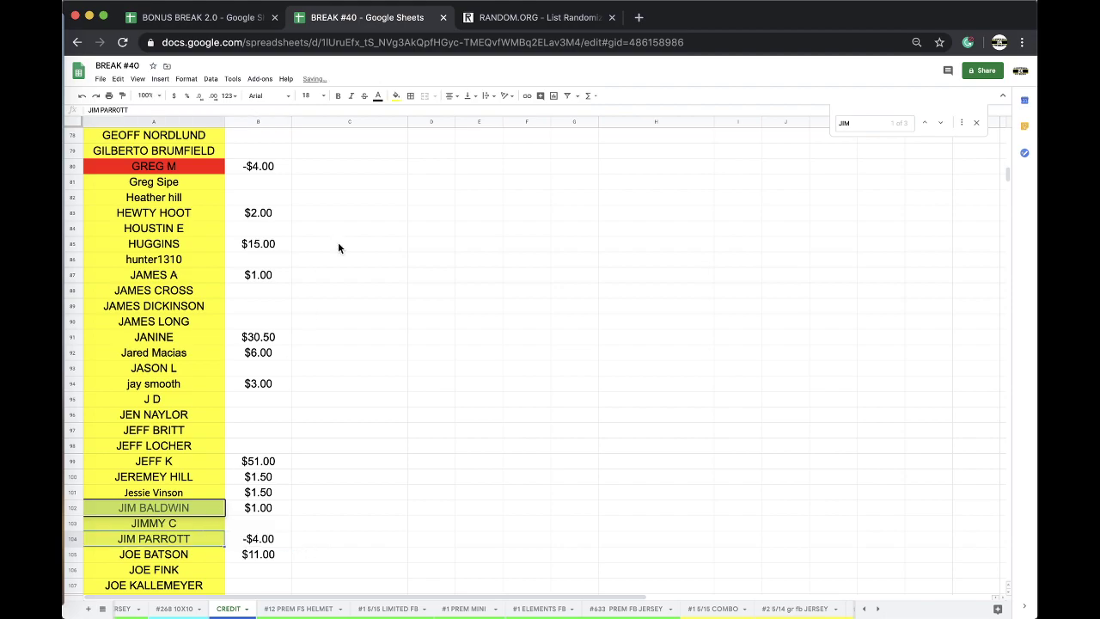
pyautogui.click(395, 96)
pyautogui.click(413, 136)
pyautogui.click(404, 169)
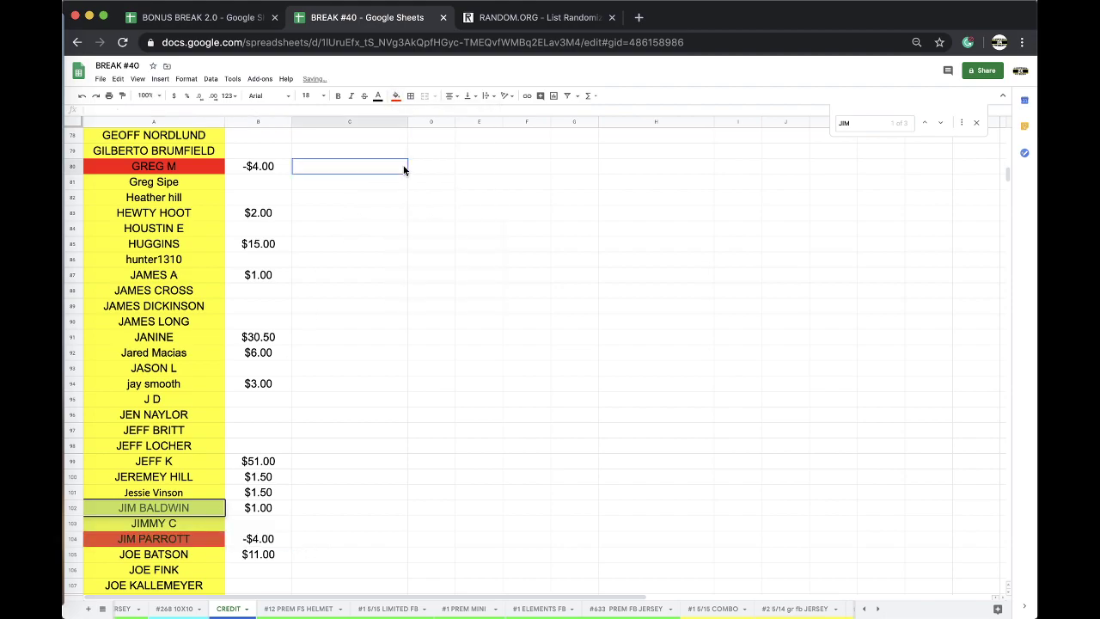
pyautogui.hotkey('ctrl', 'f')
pyautogui.press('BackSpace')
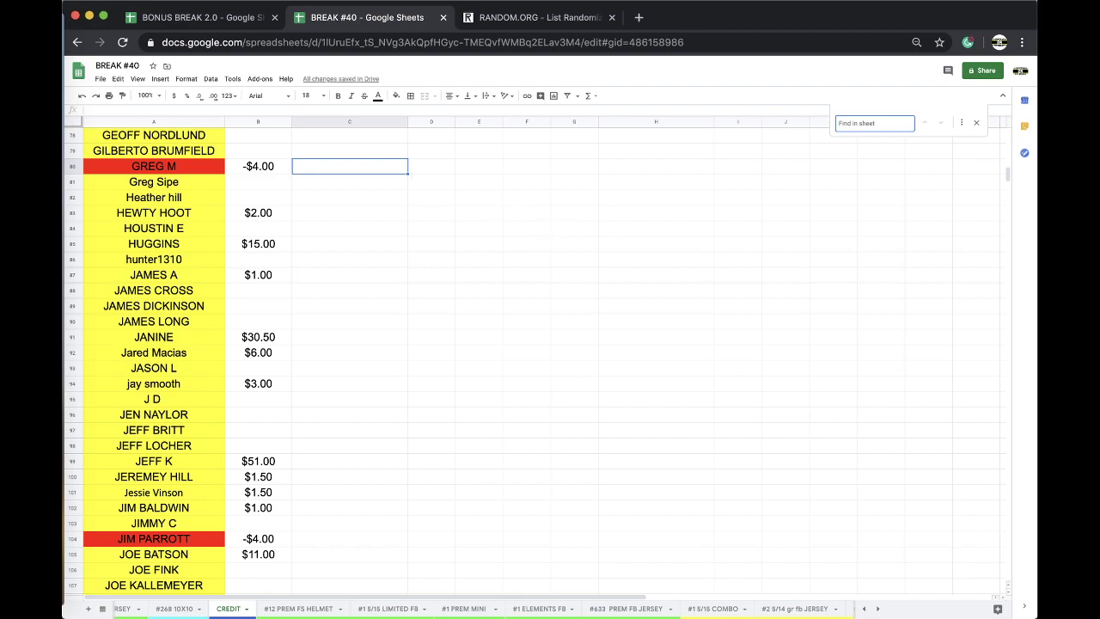
# Step: Find the buyer on CREDIT and record a -$32.00 charge in C99
pyautogui.click(638, 358)
pyautogui.hotkey('ctrl', 'f')
pyautogui.write('JEFF K')
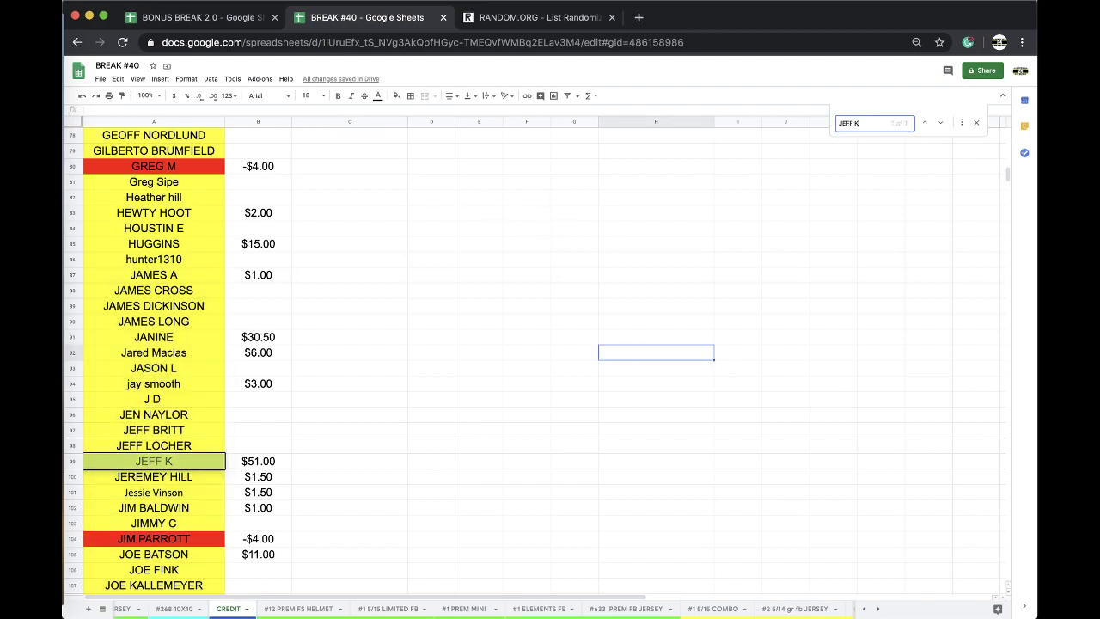
pyautogui.click(336, 462)
pyautogui.write('-$32')
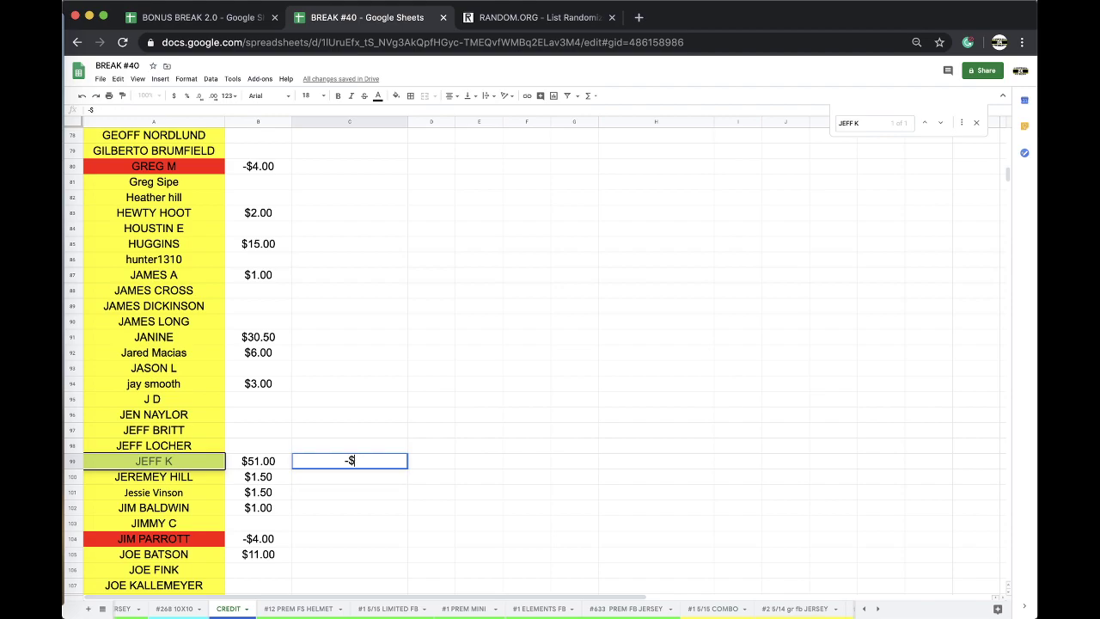
pyautogui.click(170, 464)
# Step: On LIMITED FB, assign the row-99 buyer to Buffalo Bills, Carolina Panthers, Chicago Bears and Cincinnati Bengals
pyautogui.hscroll(3, 527, 614)
pyautogui.click(821, 609)
pyautogui.click(286, 182)
pyautogui.hotkey('ctrl', 'v')
pyautogui.click(341, 201)
pyautogui.press('Escape')
pyautogui.hotkey('ctrl', 'c')
pyautogui.press('Down')
pyautogui.hotkey('ctrl', 'v')
pyautogui.press('Down')
pyautogui.hotkey('ctrl', 'v')
pyautogui.press('Down')
pyautogui.hotkey('ctrl', 'v')
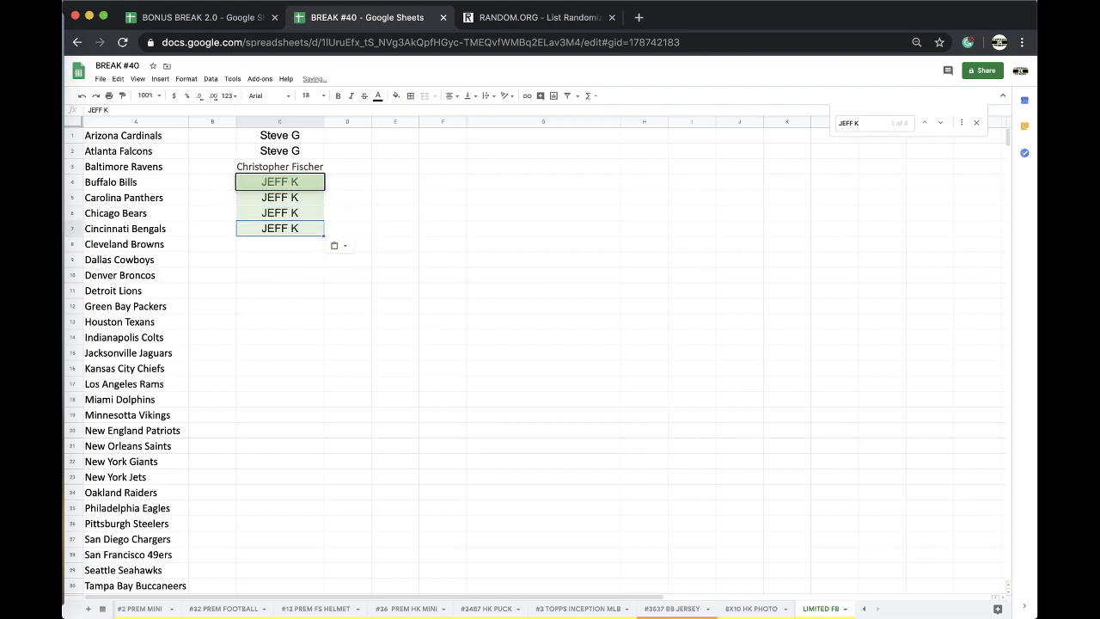
pyautogui.hscroll(-10, 308, 612)
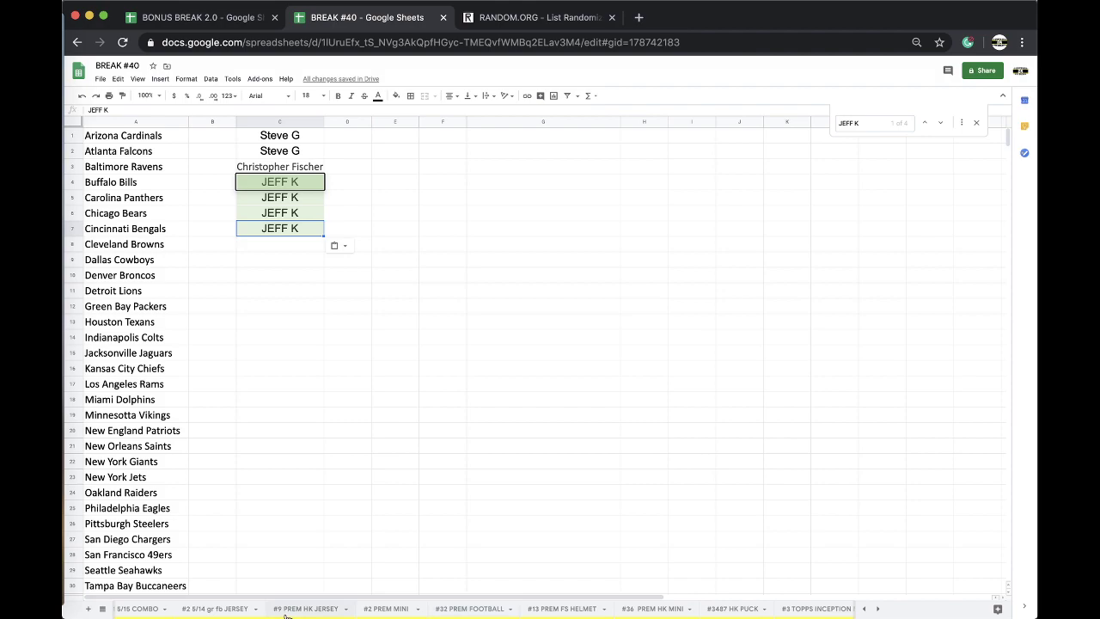
pyautogui.hscroll(-6, 286, 612)
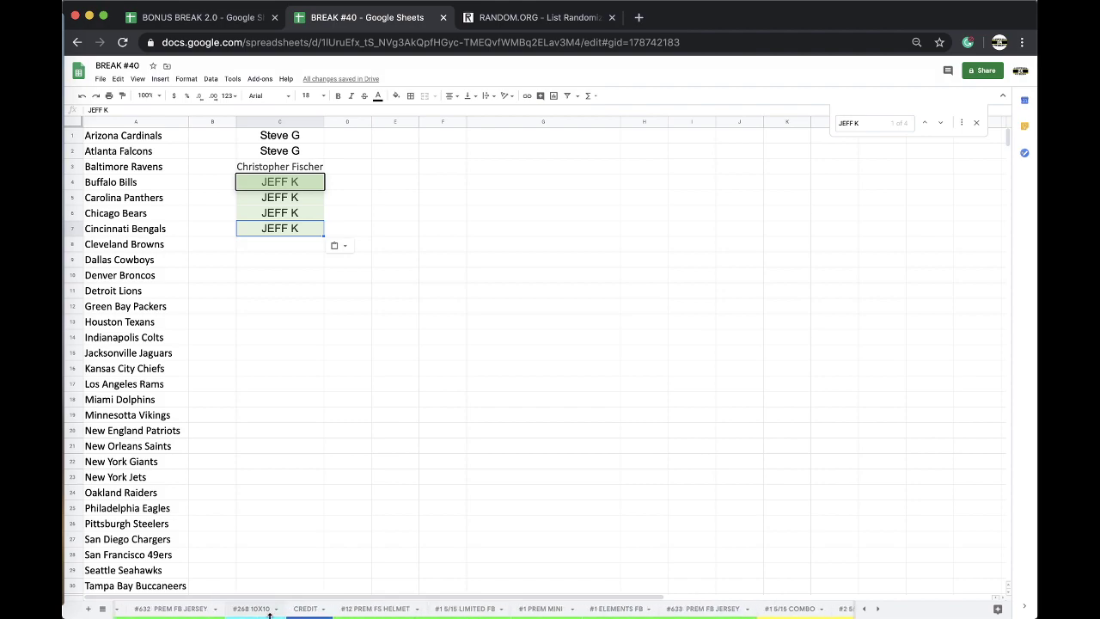
# Step: Back on CREDIT, record a -$12.00 charge in C104 and copy that buyer's name
pyautogui.click(302, 610)
pyautogui.click(468, 433)
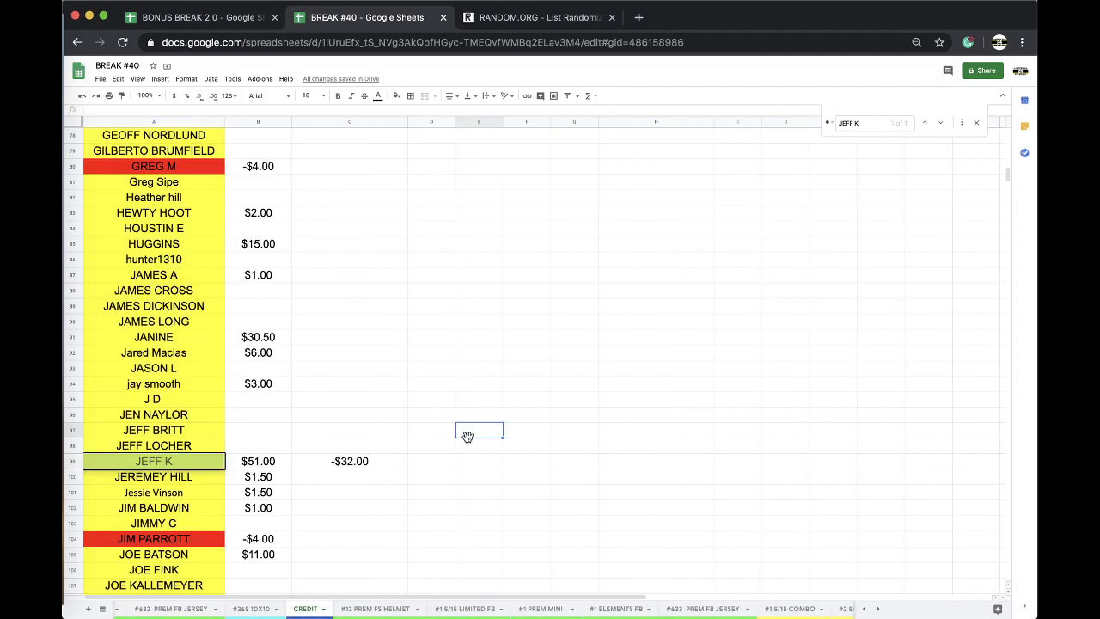
pyautogui.scroll(-1, 310, 468)
pyautogui.click(326, 508)
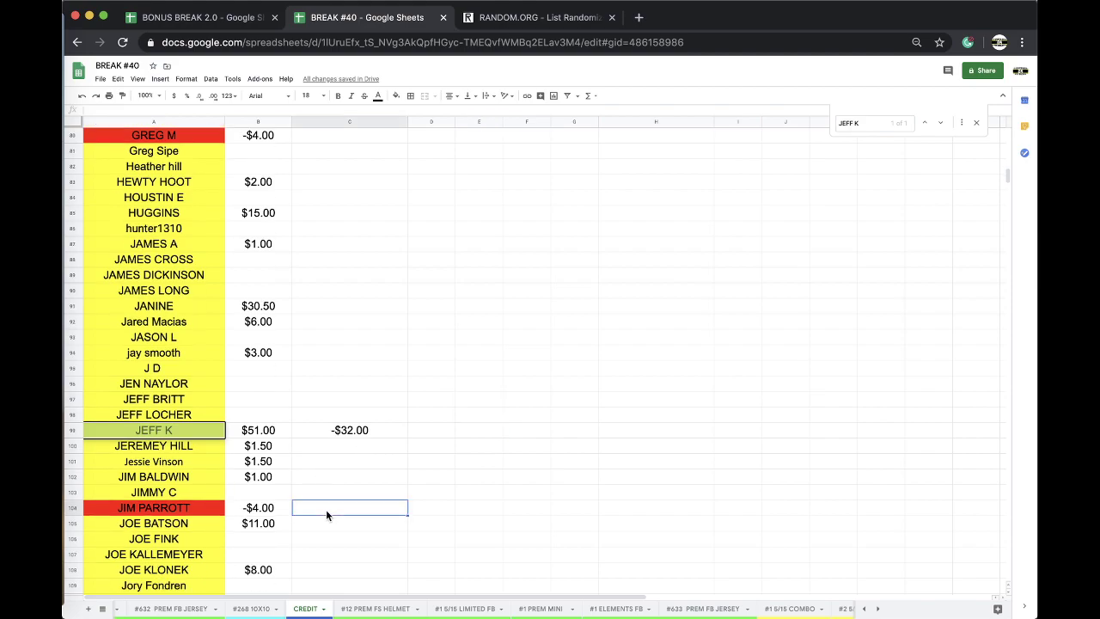
pyautogui.write('-$12')
pyautogui.click(184, 508)
pyautogui.hotkey('ctrl', 'c')
# Step: On #32 PREM FOOTBALL, paste the row-104 buyer for Kansas City Chiefs and Los Angeles Rams as values
pyautogui.hscroll(5, 405, 616)
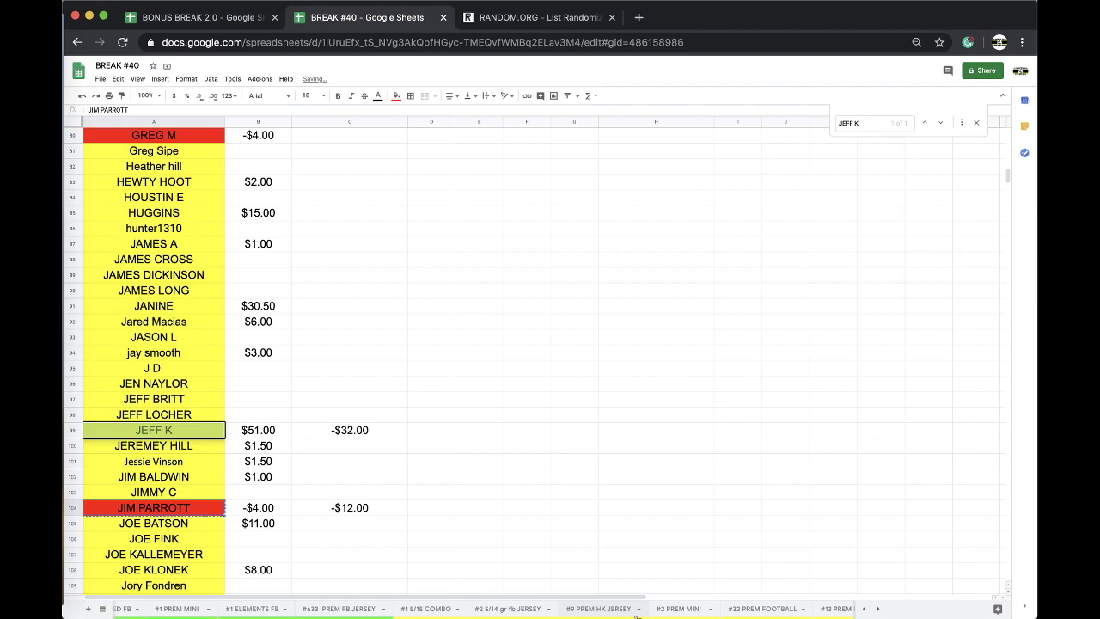
pyautogui.click(765, 611)
pyautogui.click(297, 378)
pyautogui.hotkey('ctrl', 'v')
pyautogui.click(370, 411)
pyautogui.press('Down')
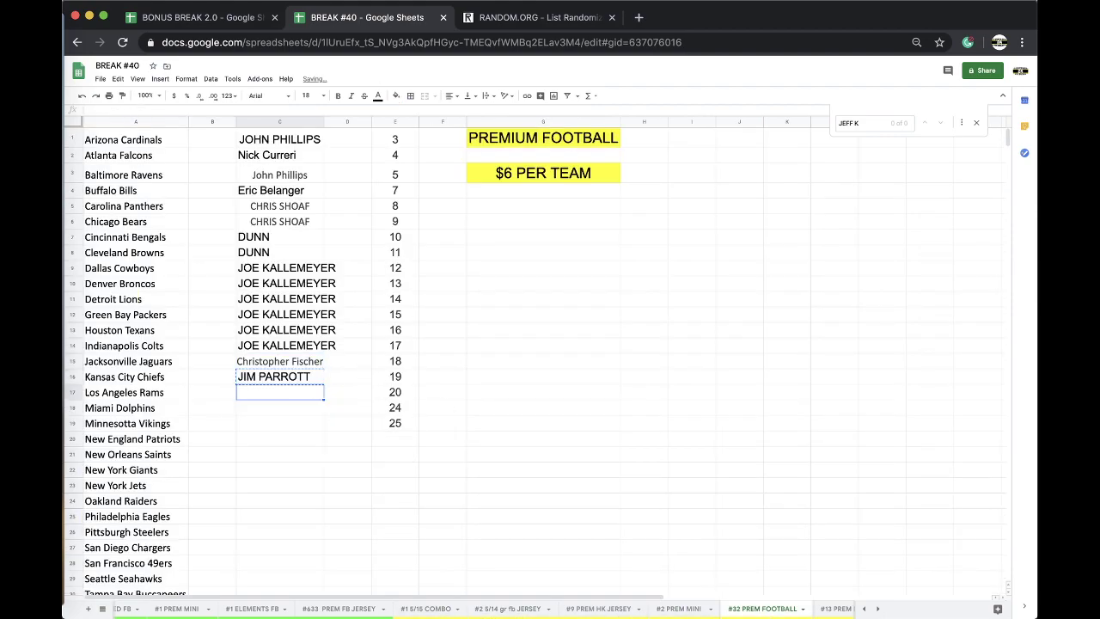
pyautogui.hotkey('ctrl', 'shift', 'v')
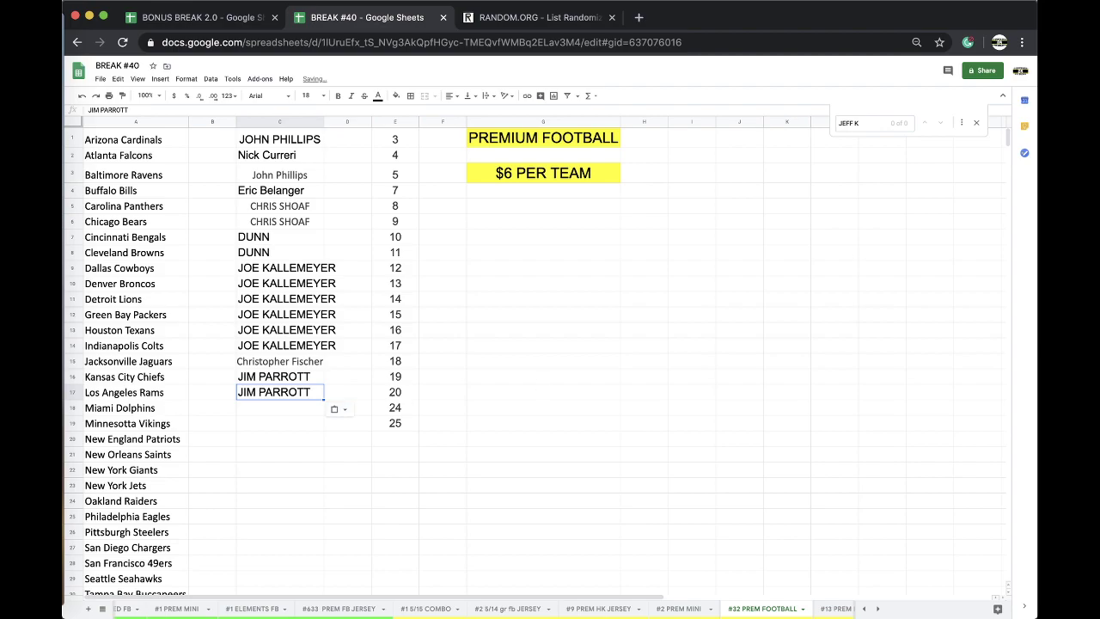